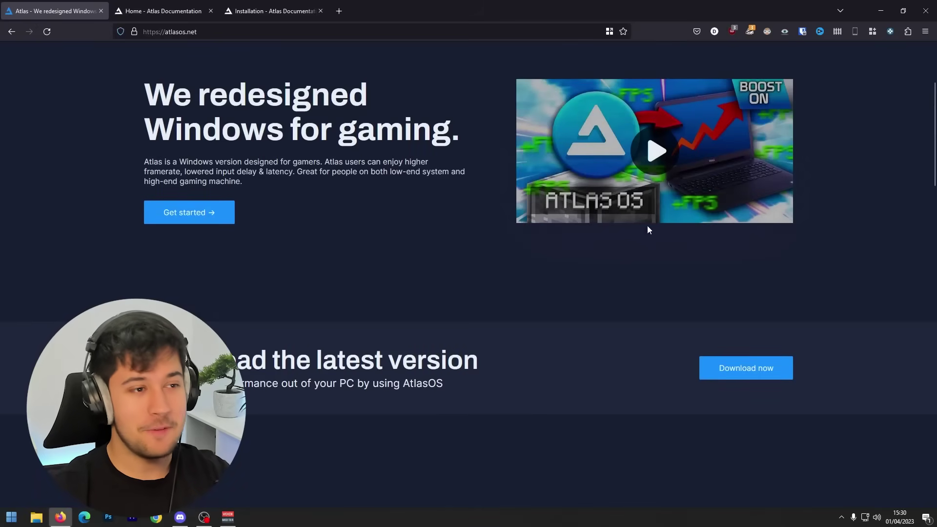
- Browse the atlasos.net home page, then go to its Download page
scroll(634, 263, up, 3)
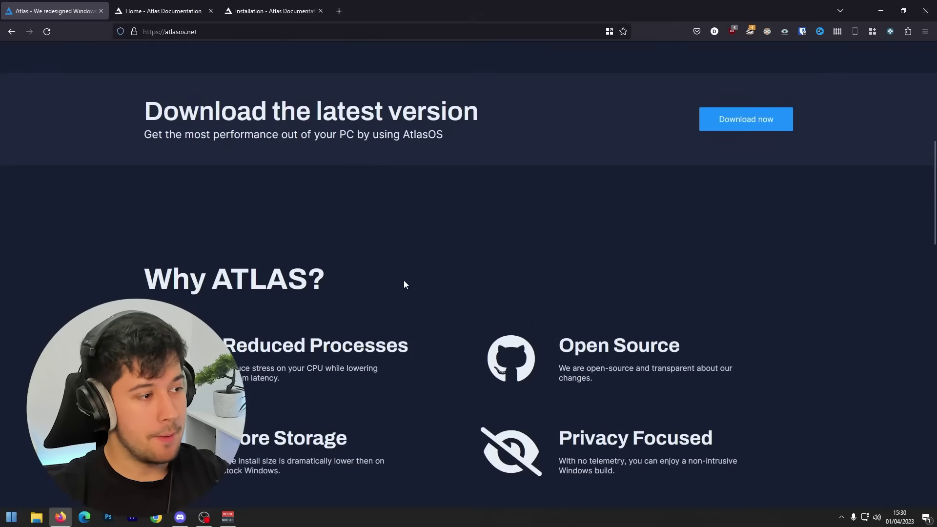
scroll(401, 282, down, 3)
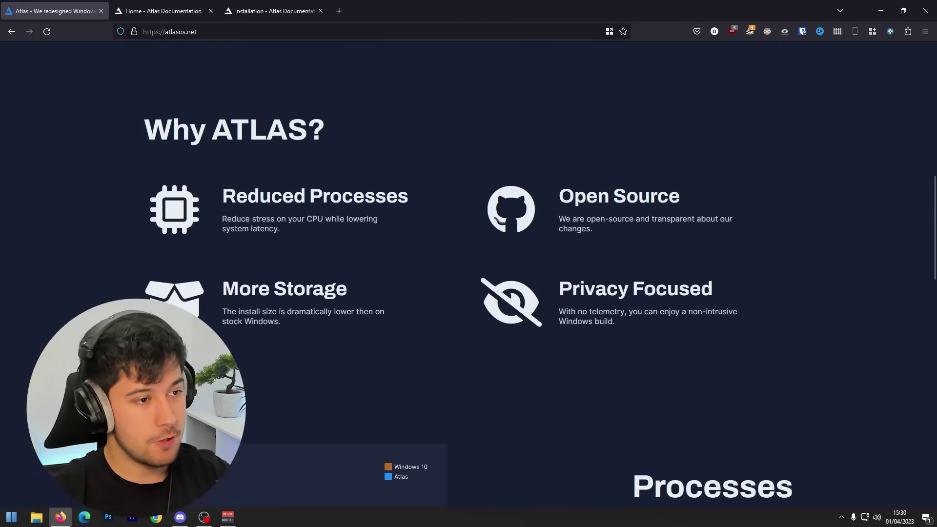
scroll(593, 335, down, 6)
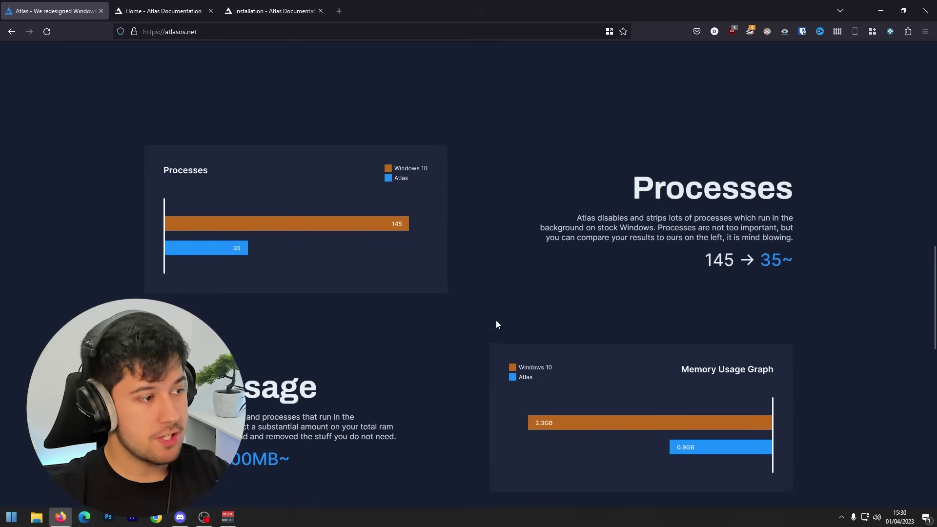
scroll(535, 298, up, 3)
scroll(535, 298, down, 8)
scroll(531, 313, up, 20)
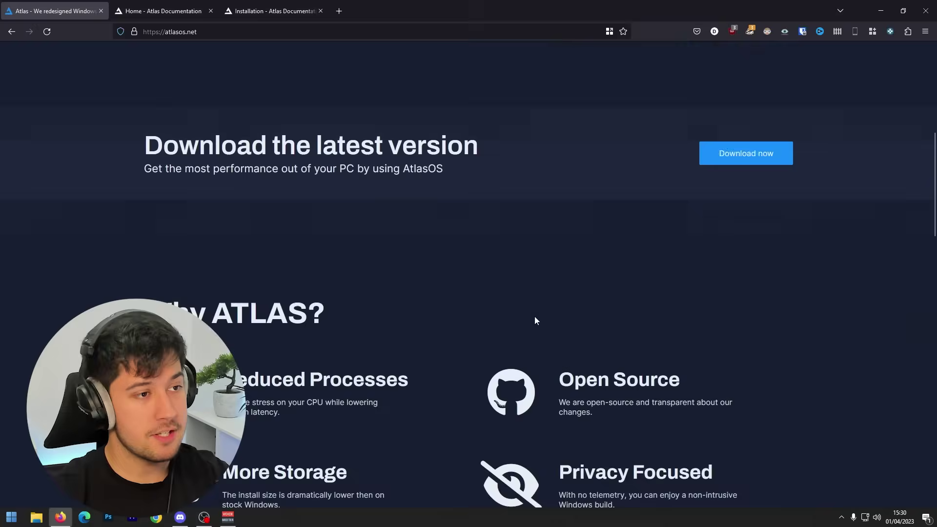
click(756, 120)
- Download the AME Wizard and Windows 10 22H2 Atlas Playbook zip archives to the desktop
scroll(639, 185, down, 3)
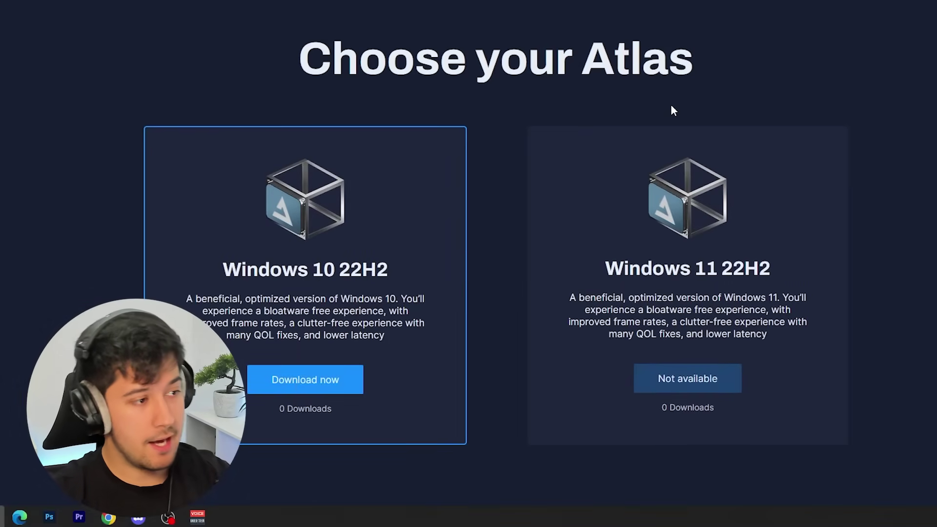
scroll(337, 215, down, 3)
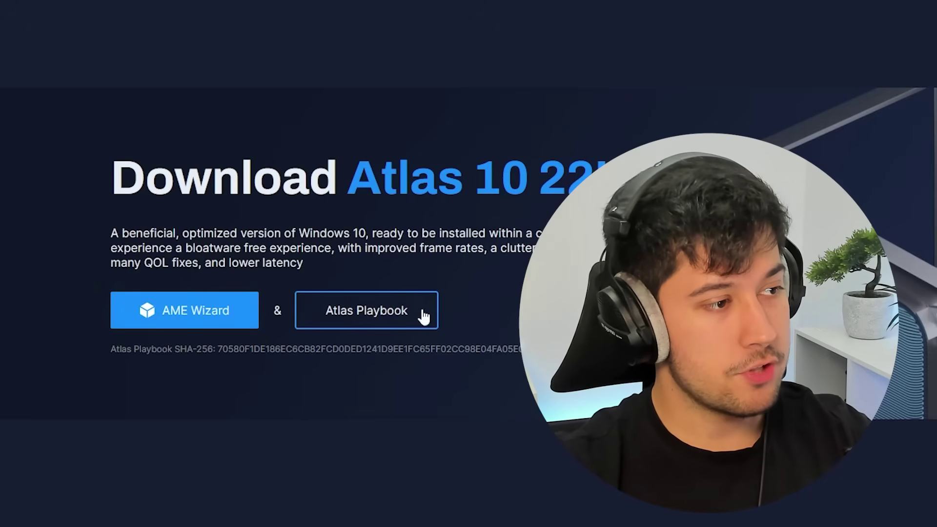
click(367, 309)
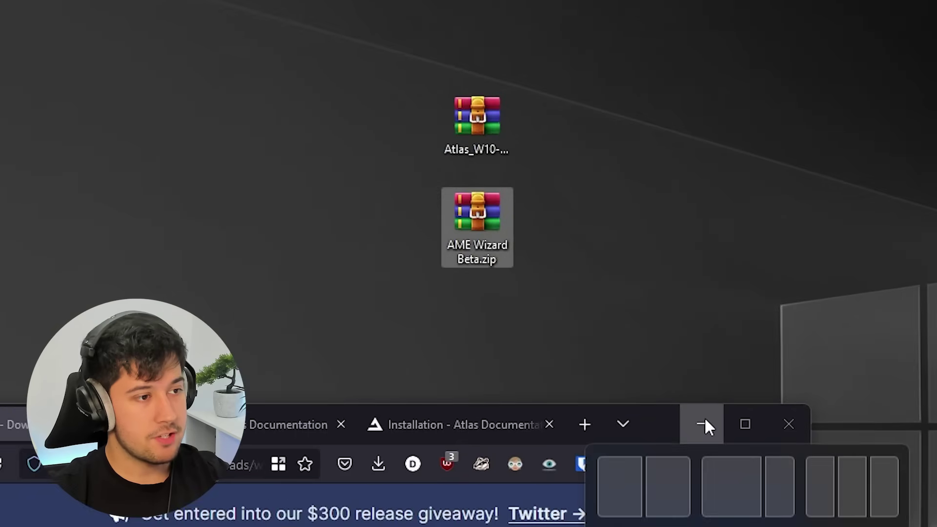
- Create a desktop folder named Atlas_Install next to the downloaded Atlas archives
click(542, 273)
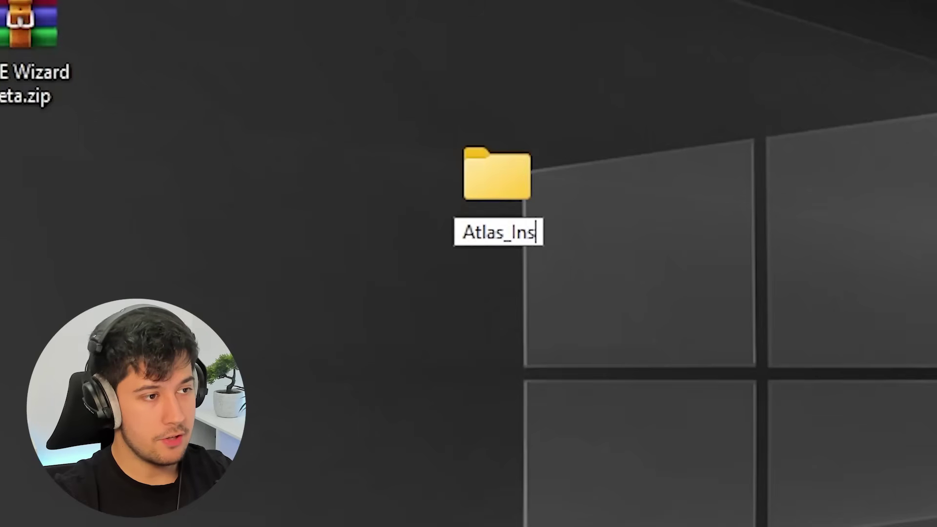
text(ll)
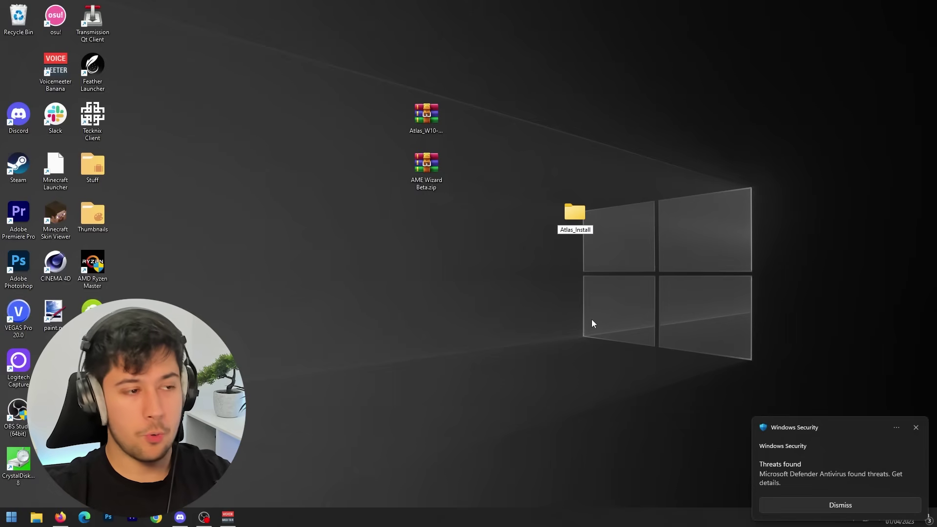
key(Return)
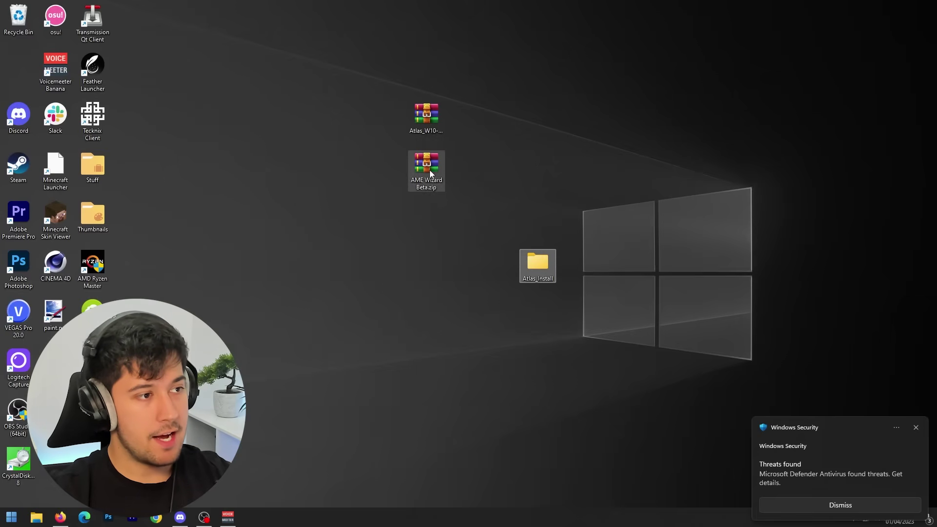
- Drag AME Wizard Beta.exe from AME Wizard Beta.zip into the Atlas_Install folder
click(428, 170)
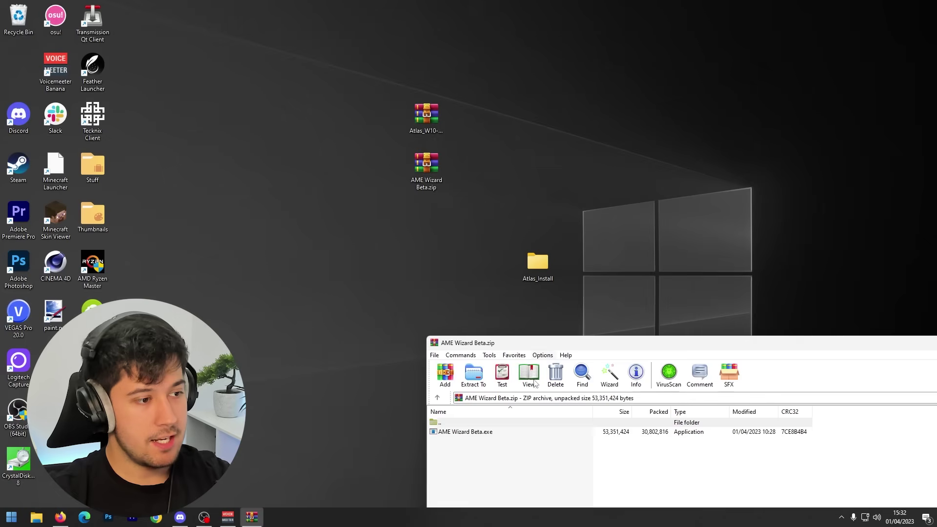
drag(538, 264, 538, 264)
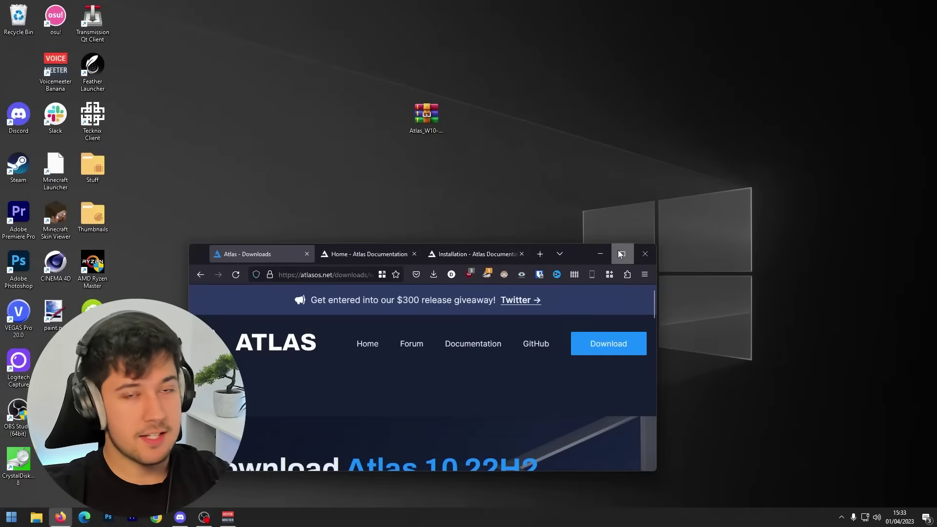
- Maximize Firefox and search the web for 'media creation tool' in a new tab
click(618, 250)
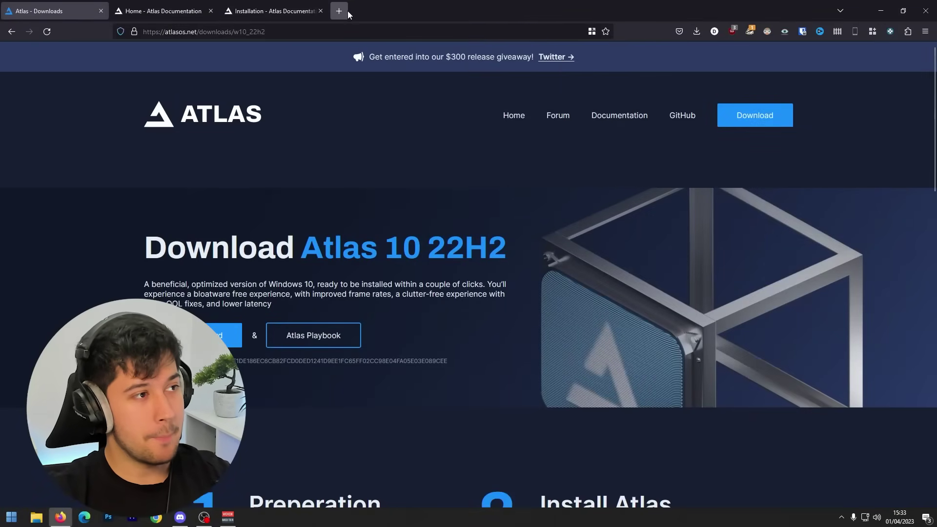
click(339, 10)
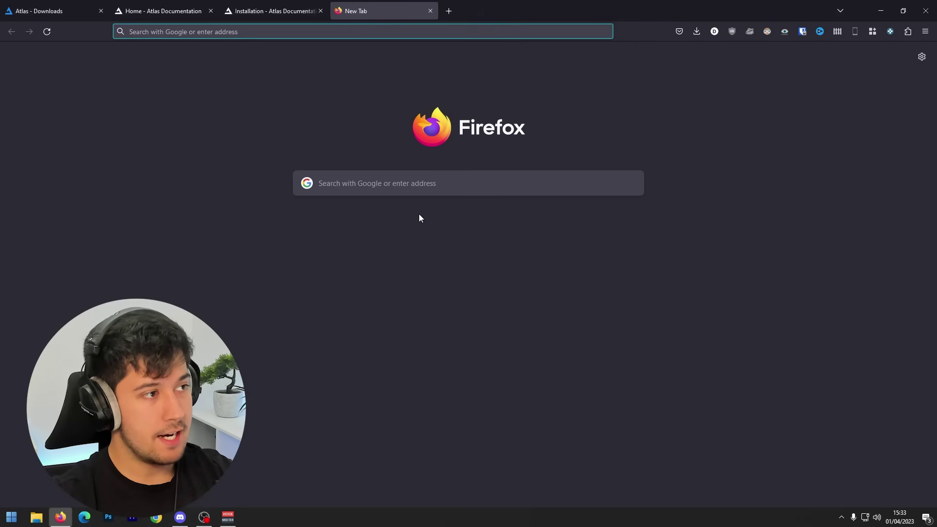
text(media creation tool)
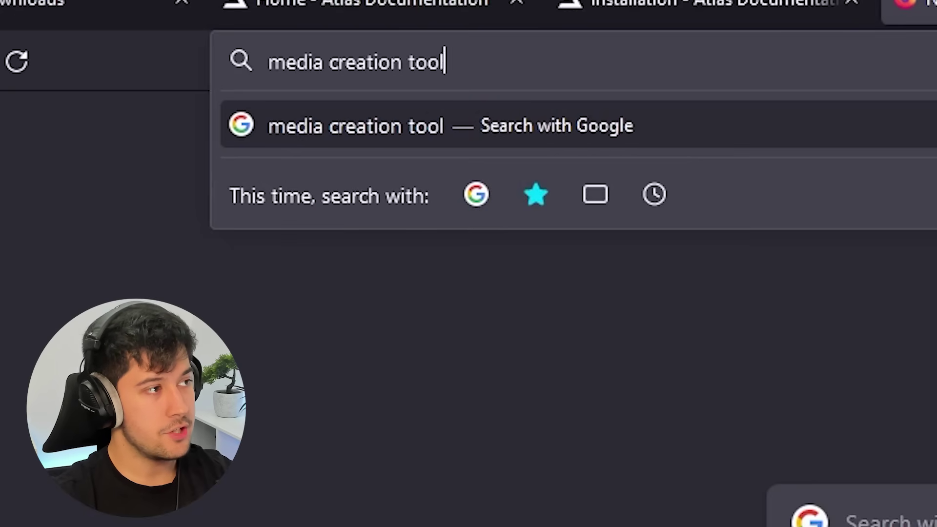
key(Return)
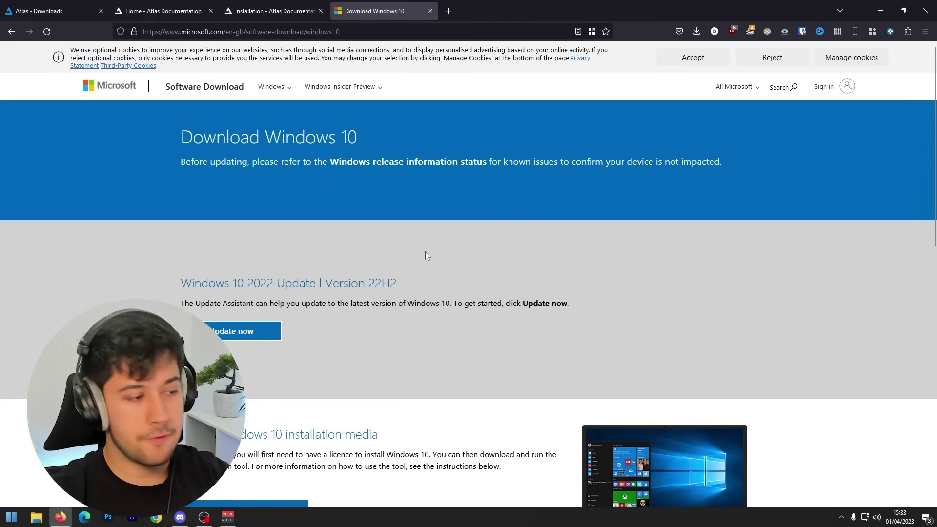
scroll(426, 251, down, 1)
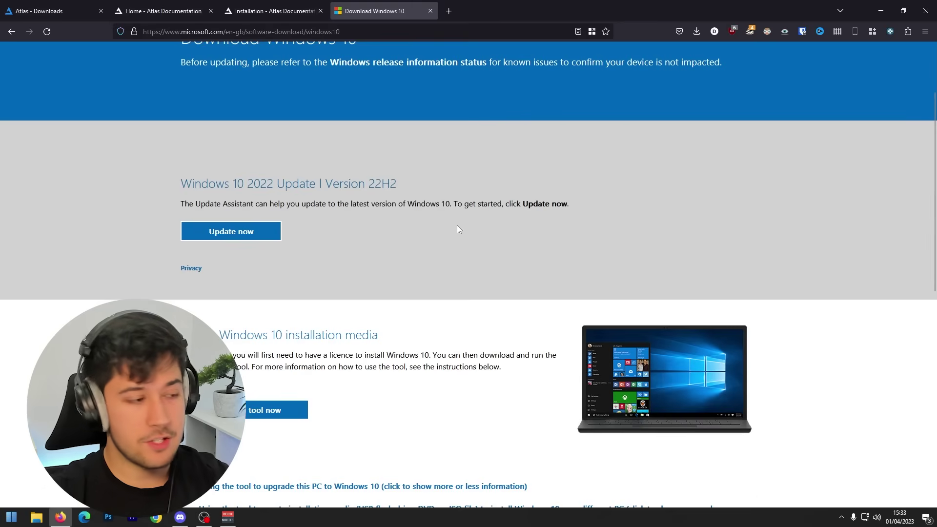
scroll(807, 190, down, 3)
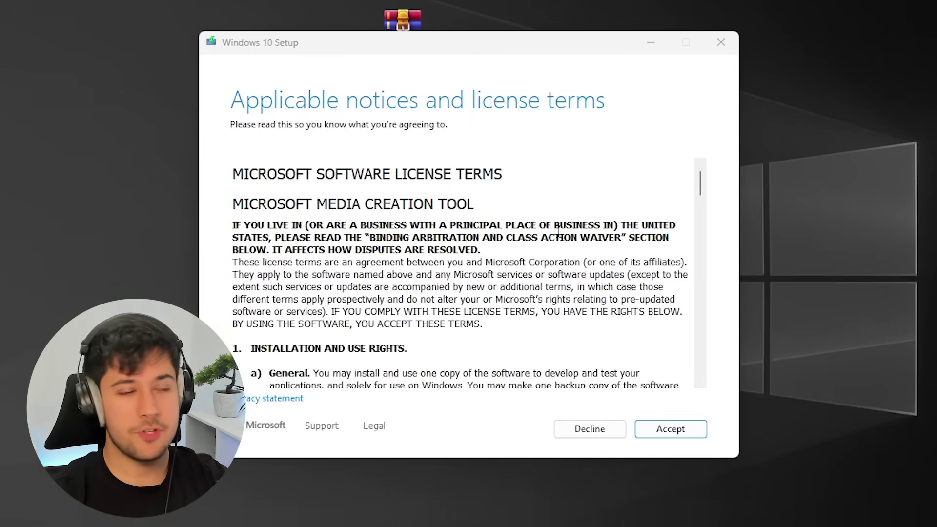
- Accept the Windows 10 license terms and turn off the recommended options for this PC
scroll(468, 273, down, 10)
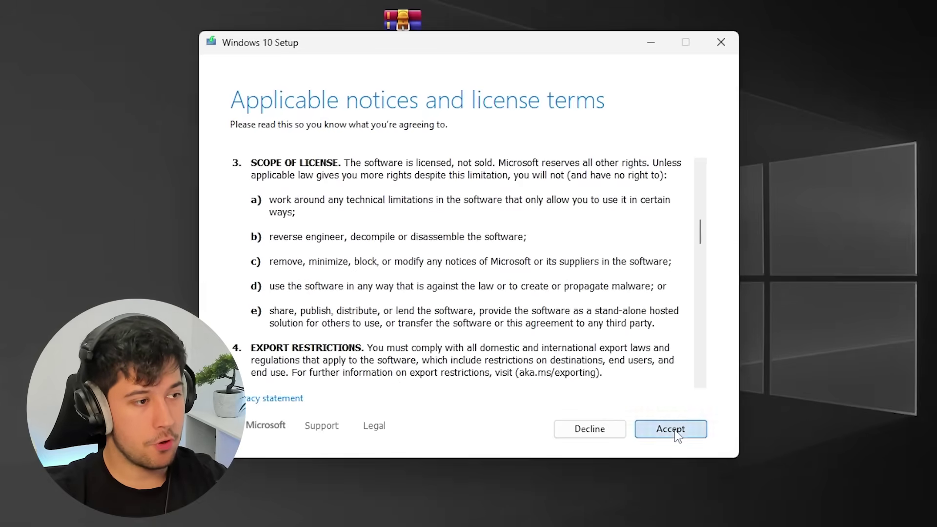
click(671, 431)
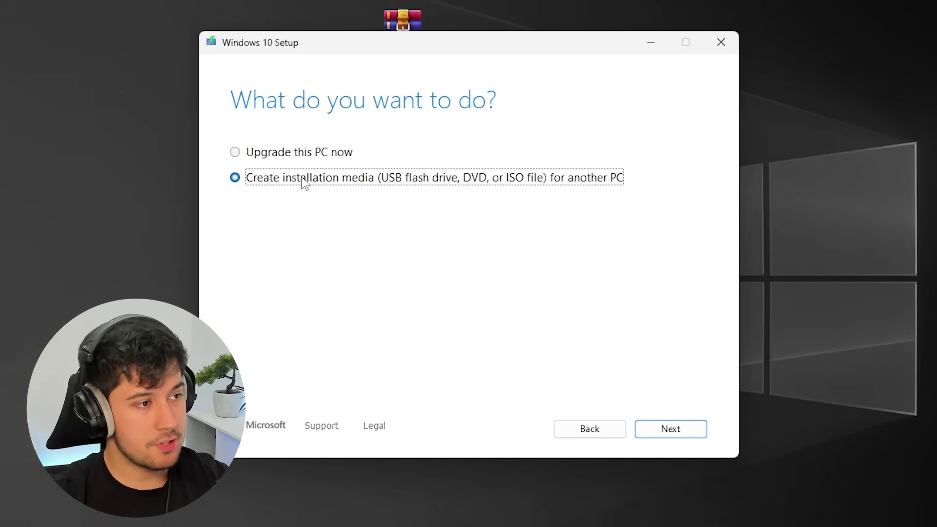
key(space)
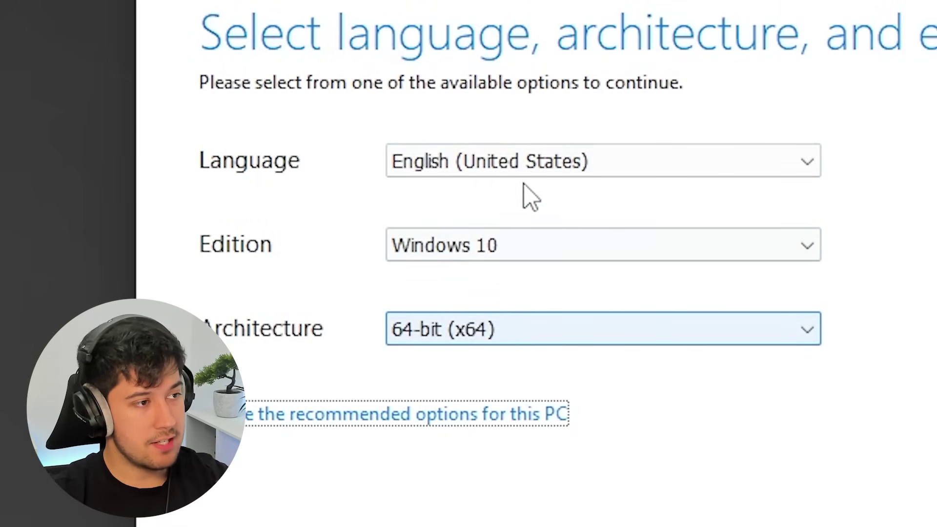
- Choose English (United Kingdom), save Windows.iso to the desktop, and quit the Media Creation Tool
click(512, 169)
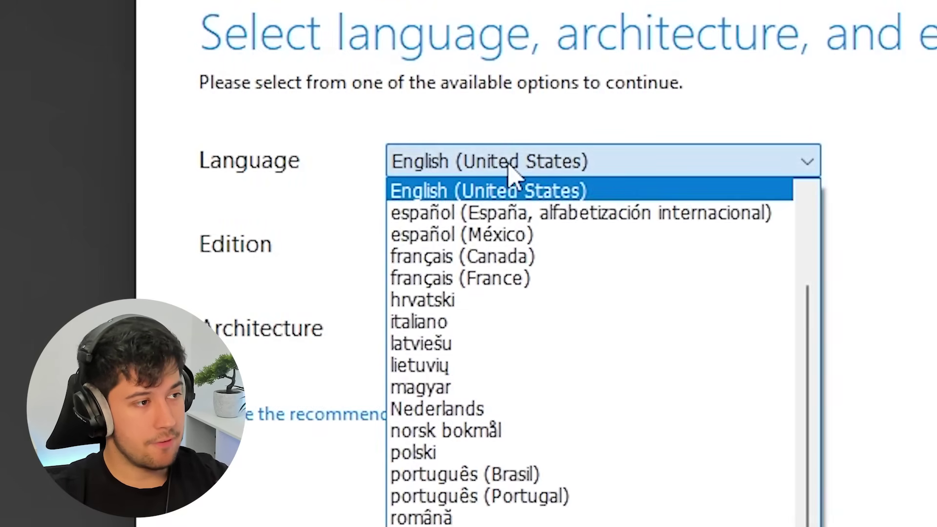
scroll(596, 310, up, 1)
click(549, 237)
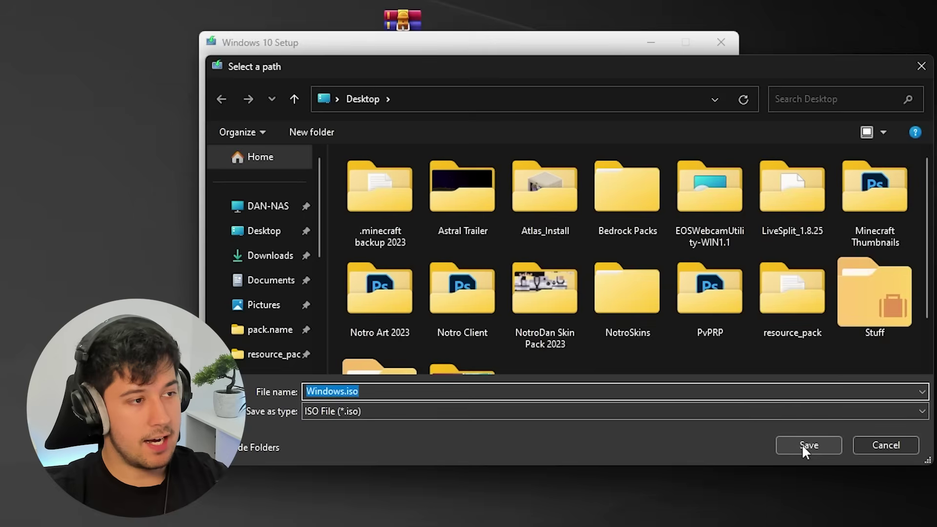
click(806, 444)
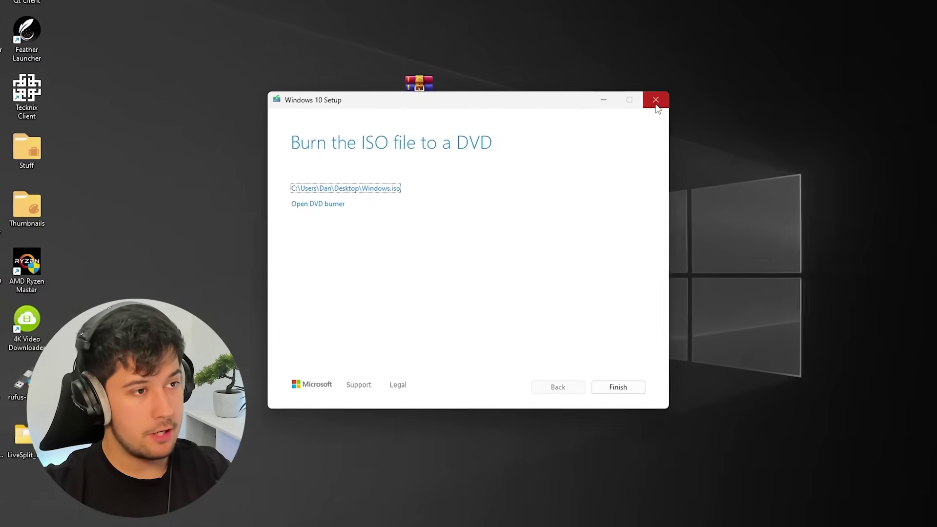
click(642, 112)
- Confirm quitting setup and move Windows.iso into the Atlas_Install folder
click(467, 302)
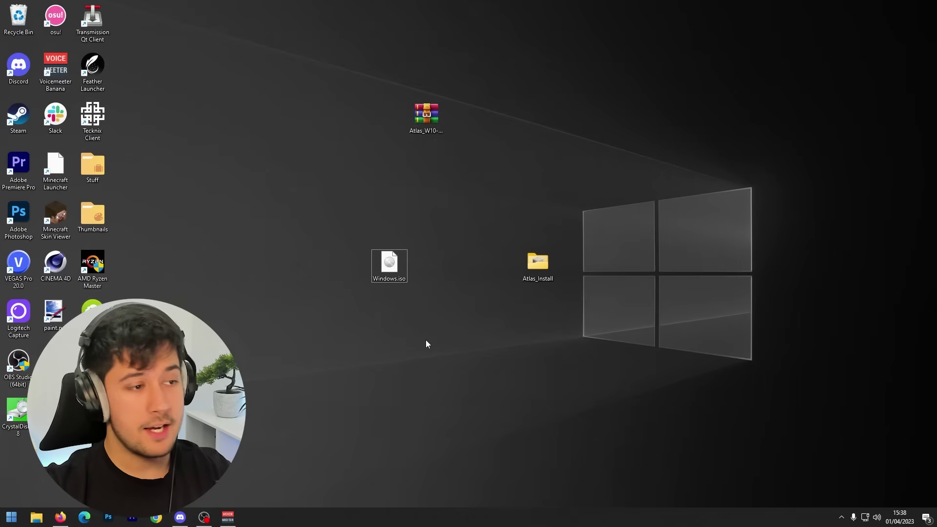
drag(388, 268, 515, 350)
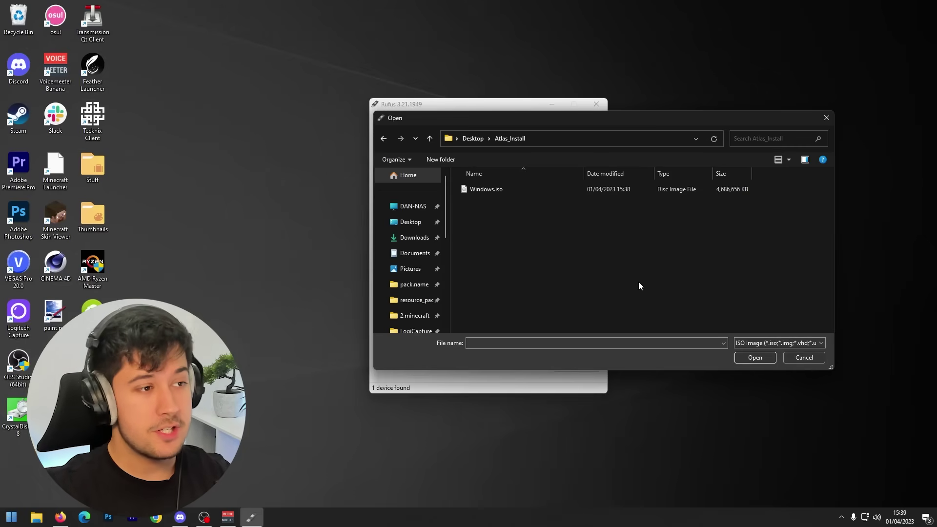
- Load Windows.iso as the Rufus boot image and keep the GPT partition scheme
click(487, 189)
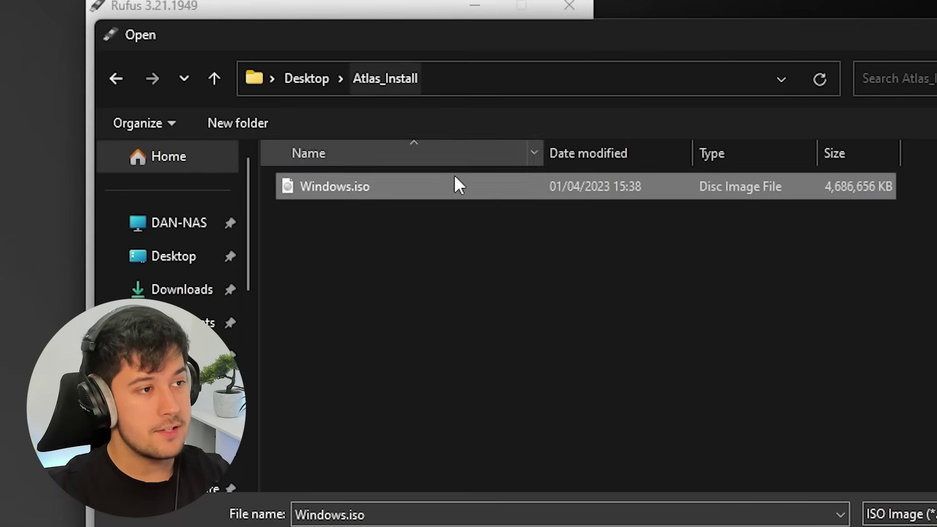
key(Return)
click(216, 235)
click(220, 244)
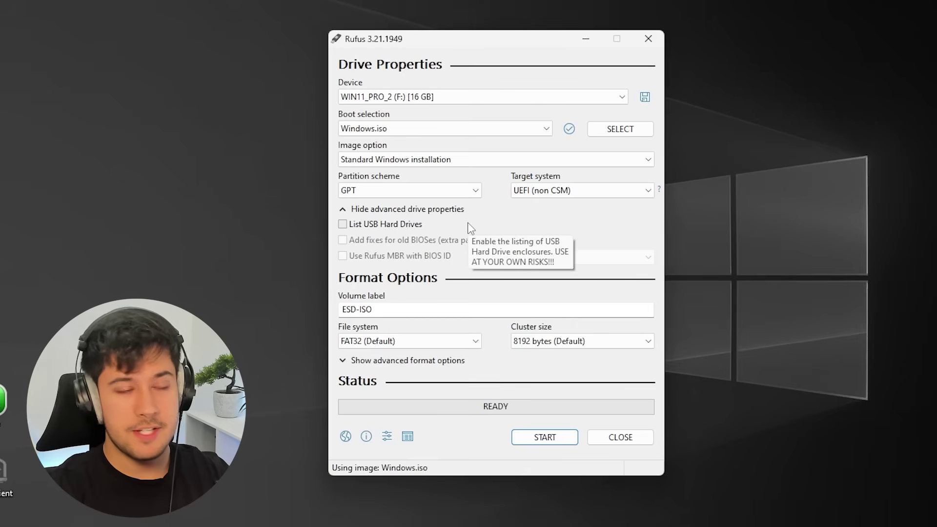
- Compare the MBR and GPT partition schemes and their target system options
click(446, 190)
click(392, 206)
click(419, 194)
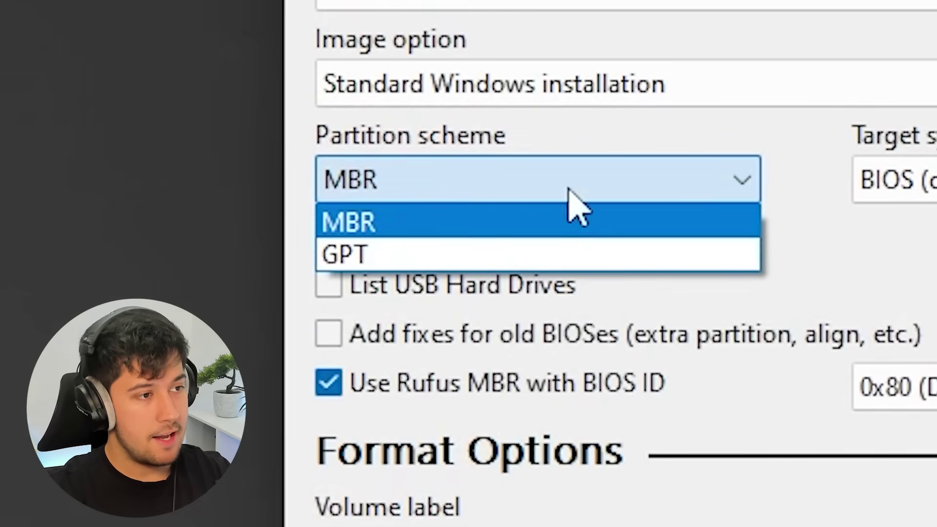
click(447, 253)
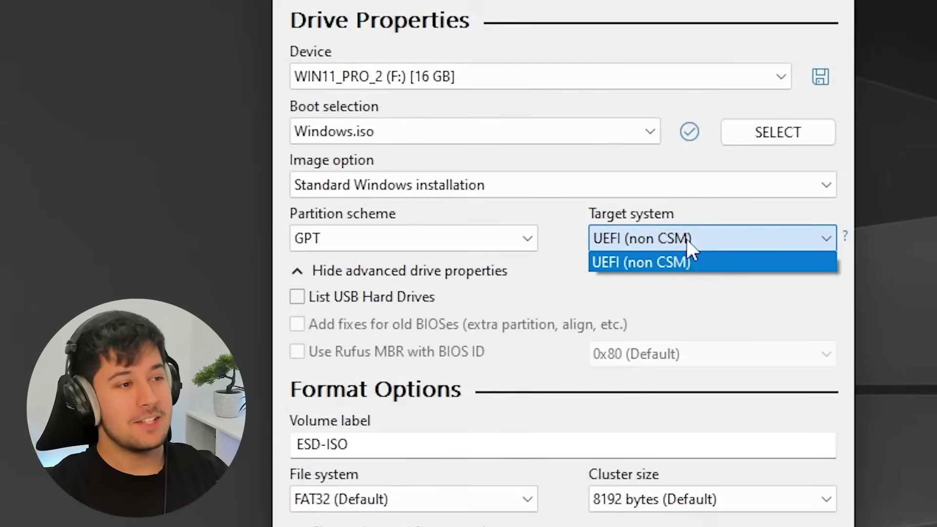
click(596, 277)
click(465, 244)
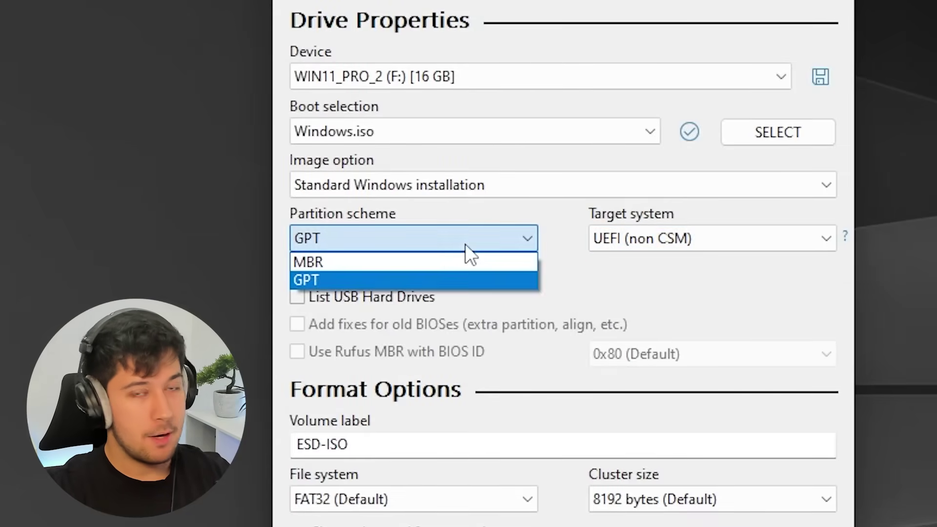
click(322, 262)
click(661, 243)
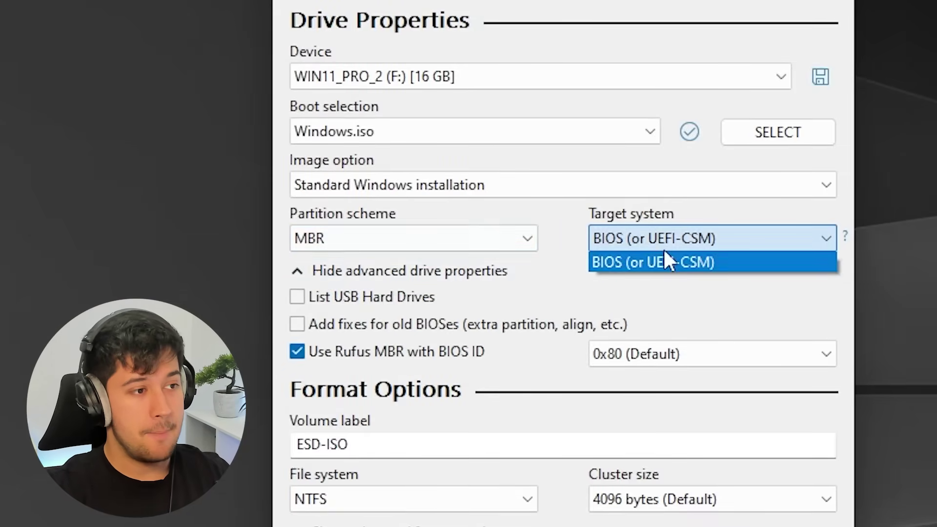
click(377, 239)
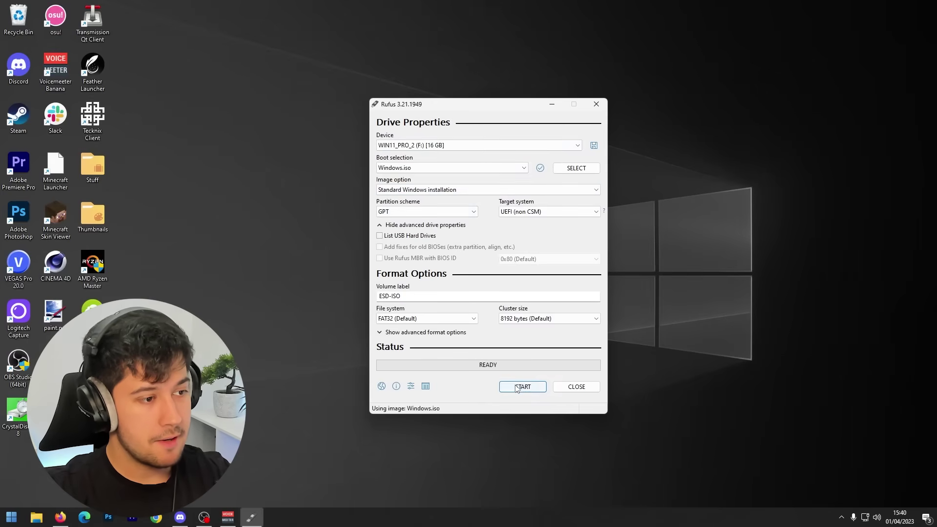
- Start writing with a local account and no privacy questions, accepting erasure of the 16 GB drive
click(518, 388)
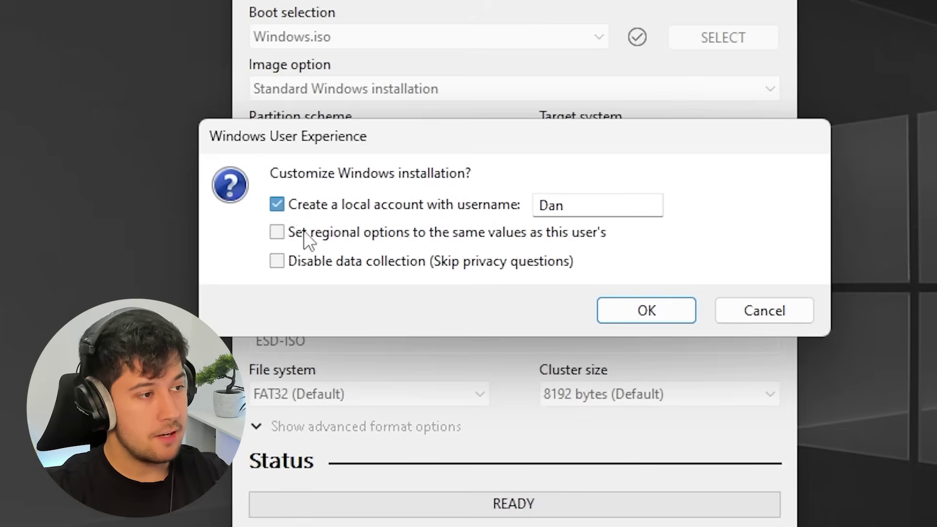
click(274, 260)
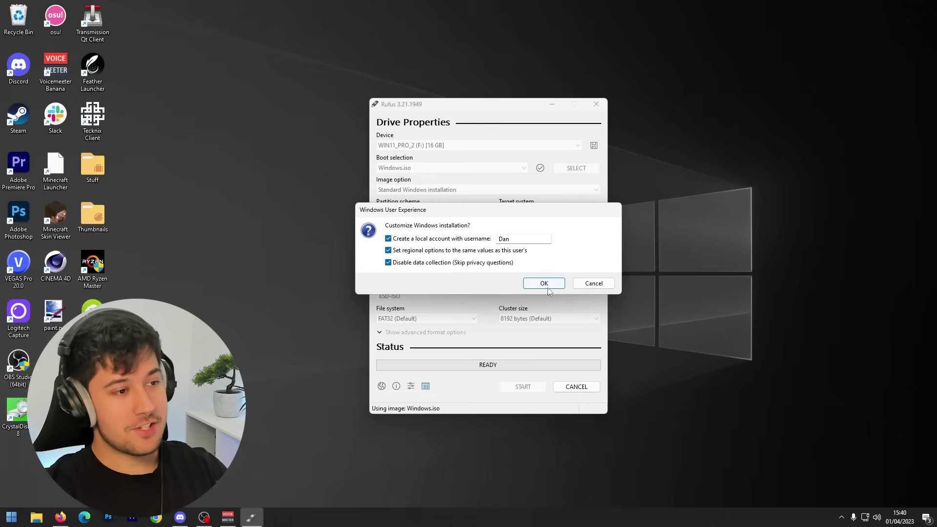
click(545, 284)
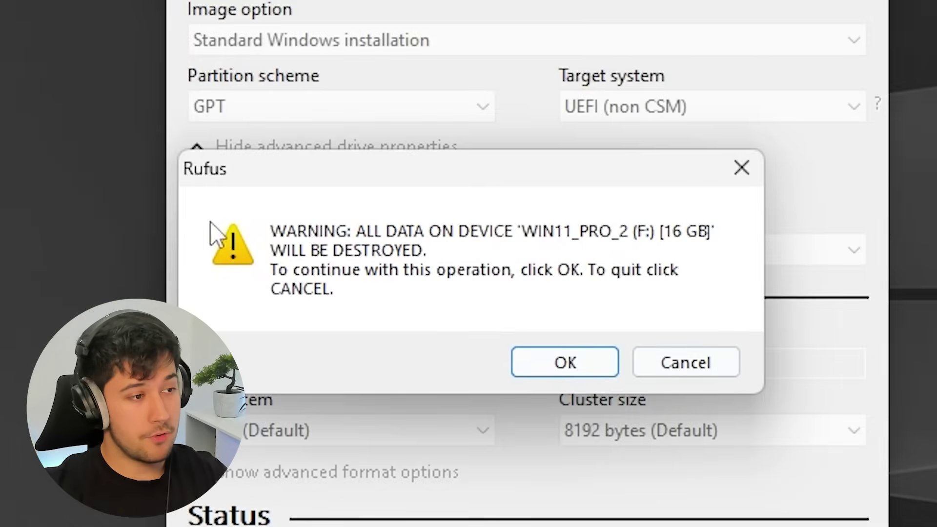
click(562, 368)
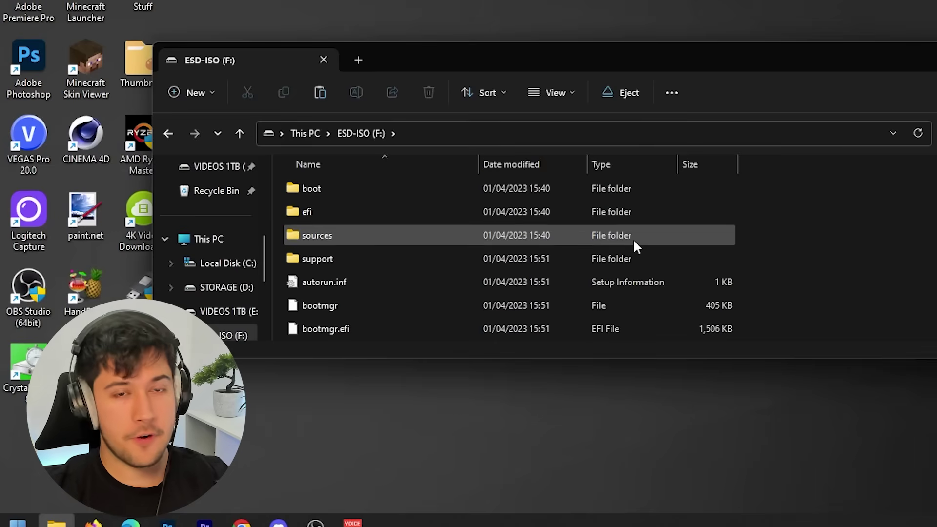
- Enlarge and reposition the ESD-ISO (F:) window lower on the screen
drag(456, 119, 456, 42)
drag(686, 0, 697, 0)
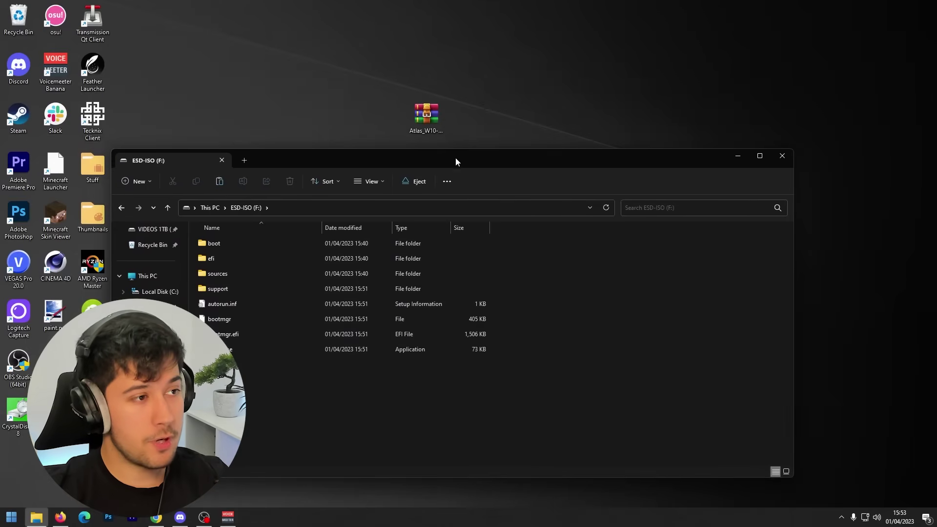
drag(456, 157, 448, 320)
- Copy AME Wizard Beta.exe, the Disable Drivers registry file and Playbook 22H2 v0.1.apbx onto F:
double_click(537, 258)
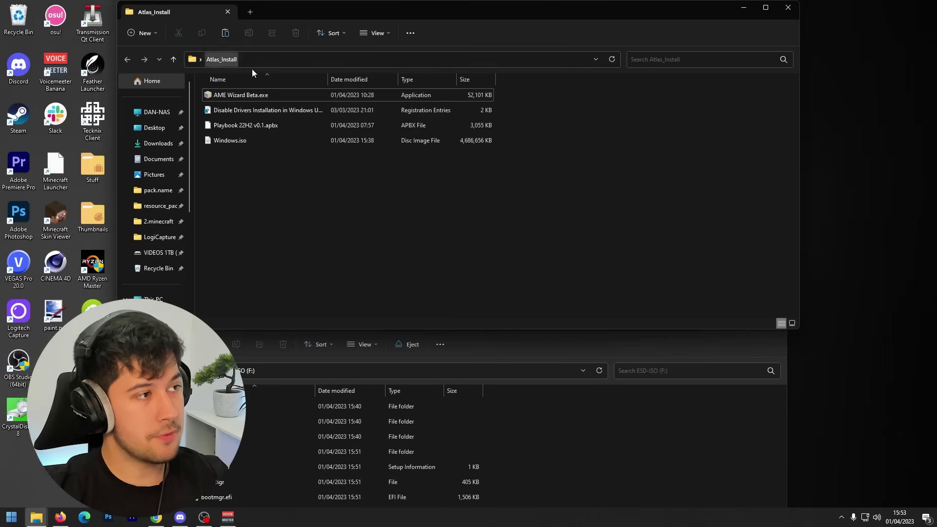
click(248, 95)
shift+click(251, 125)
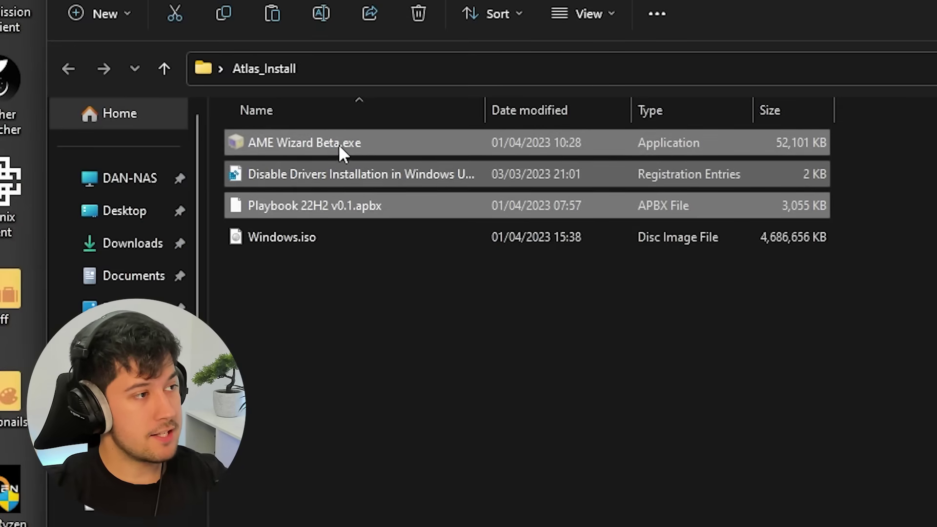
drag(338, 145, 560, 226)
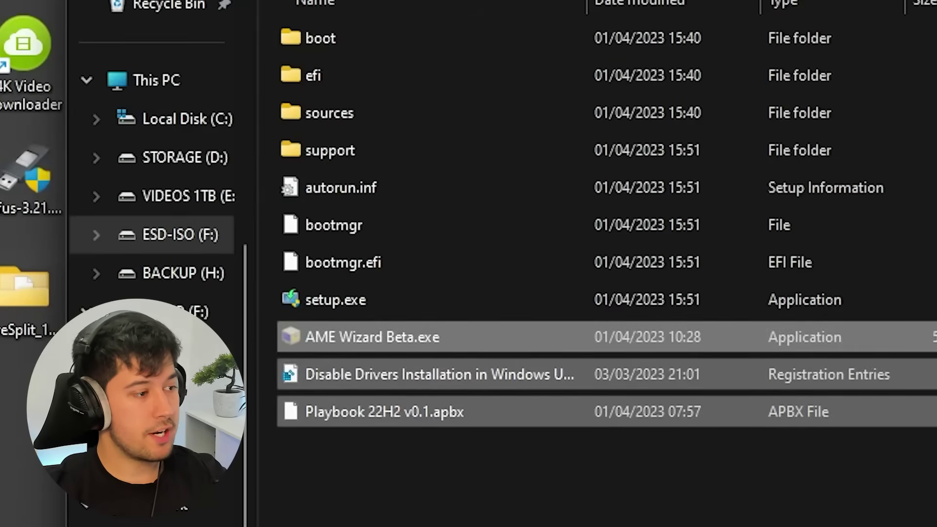
click(601, 419)
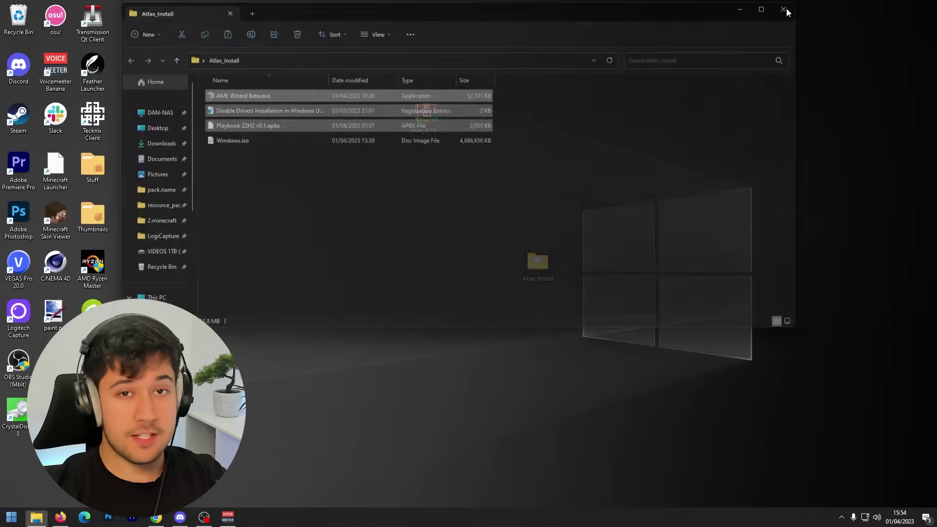
- Close the Atlas_Install folder window before rebooting to the boot device menu
click(787, 8)
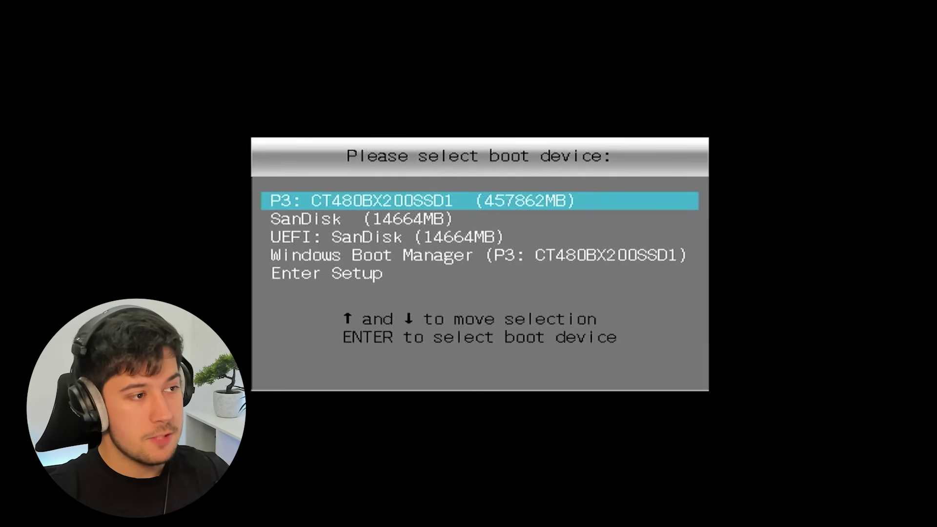
- Boot from UEFI: SanDisk, keep United Kingdom settings, and install the Windows 10 Pro edition
key(Down)
key(Down)
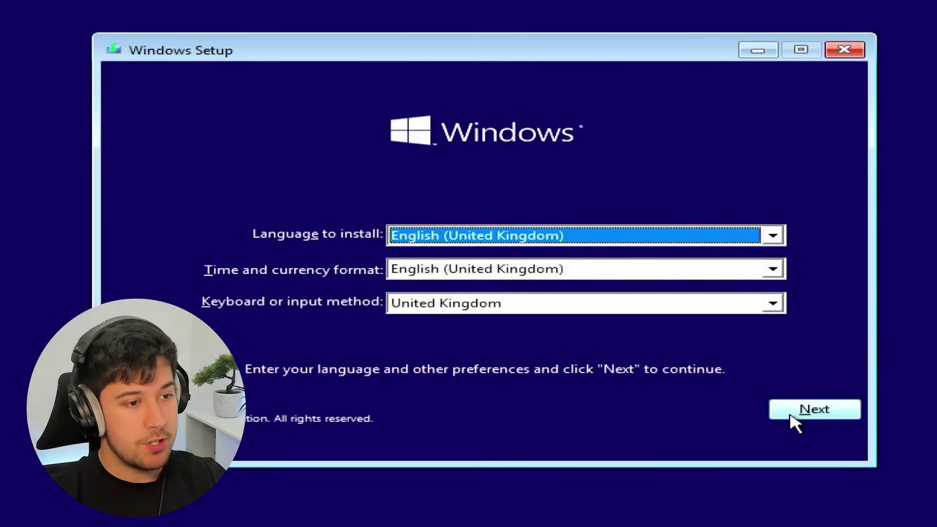
click(794, 417)
click(499, 267)
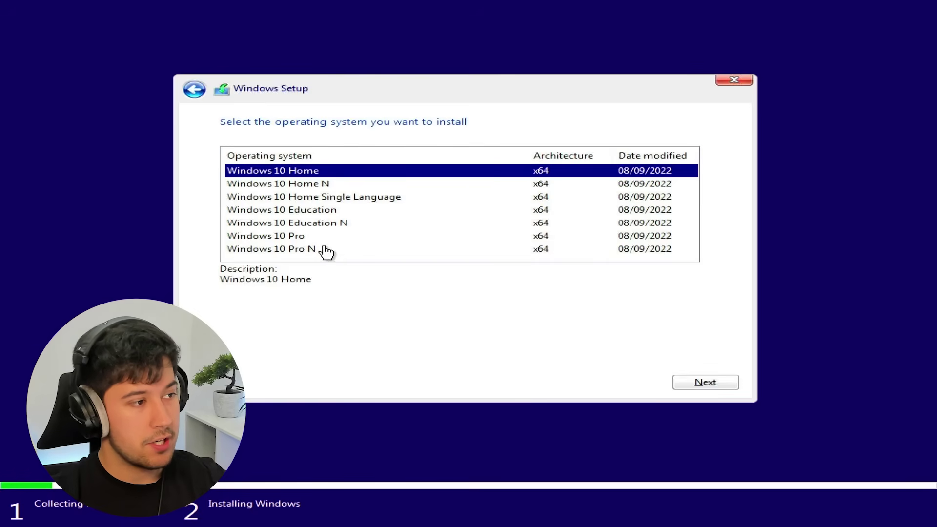
click(301, 238)
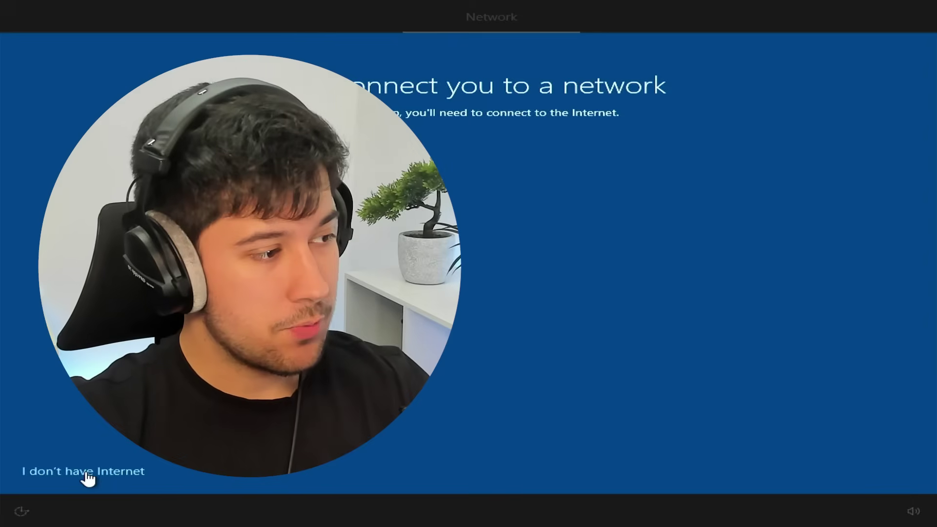
- Skip the internet connection with 'I don't have internet' and continue with limited setup
click(86, 472)
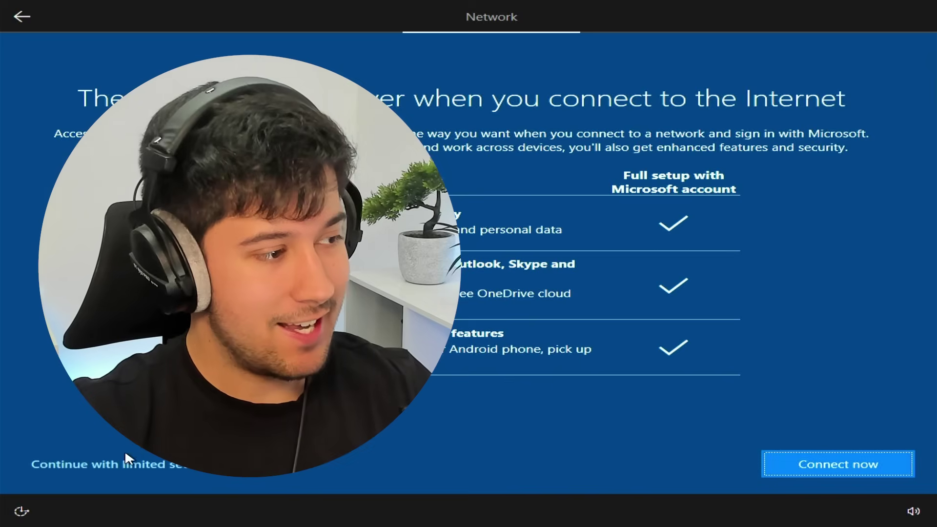
click(125, 464)
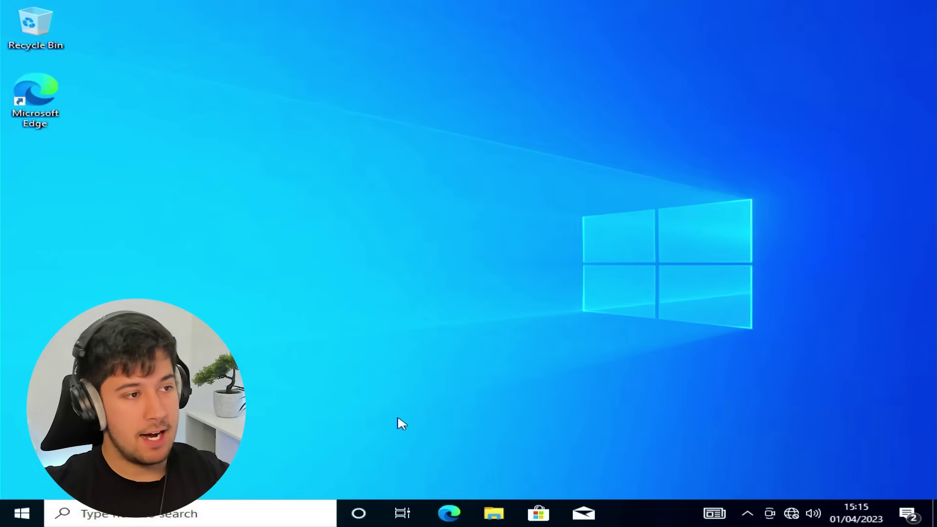
- Switch off real-time protection in Windows Security, then view the ESD-ISO (D:) drive contents
click(748, 515)
click(764, 487)
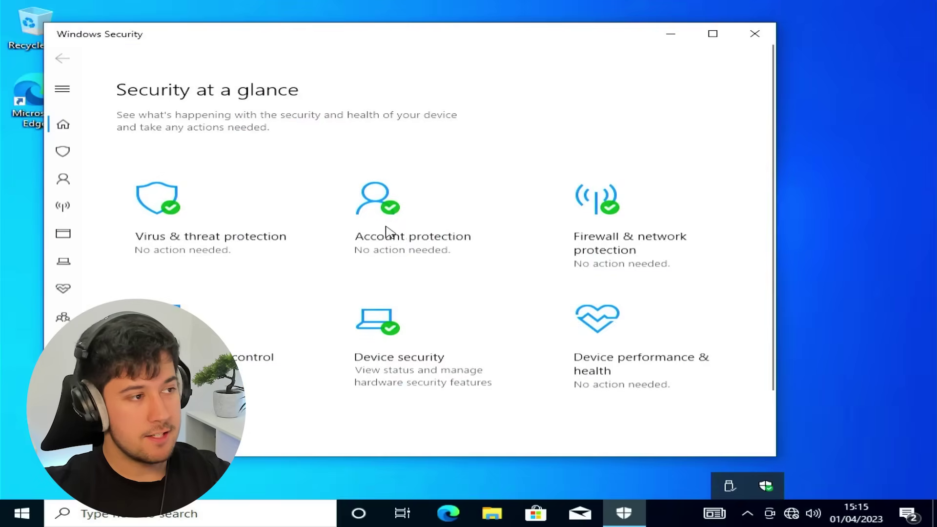
click(195, 247)
click(146, 383)
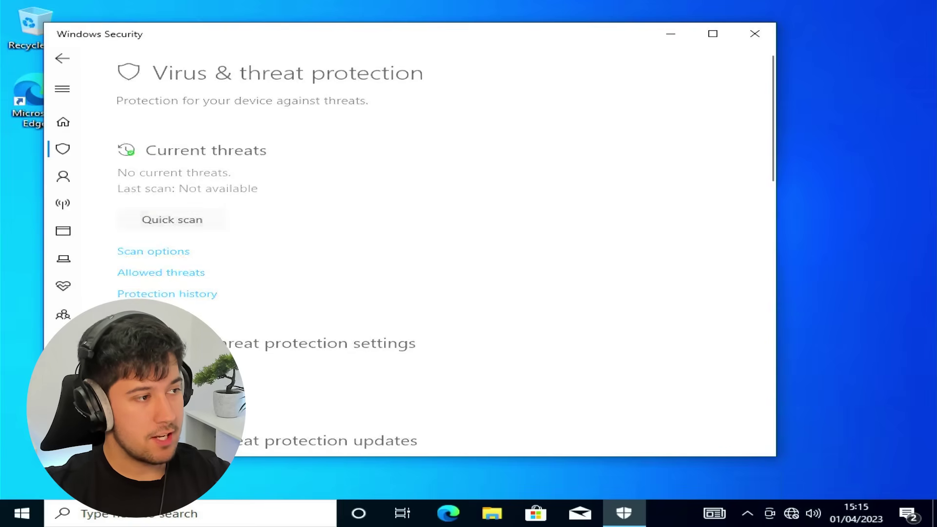
click(145, 240)
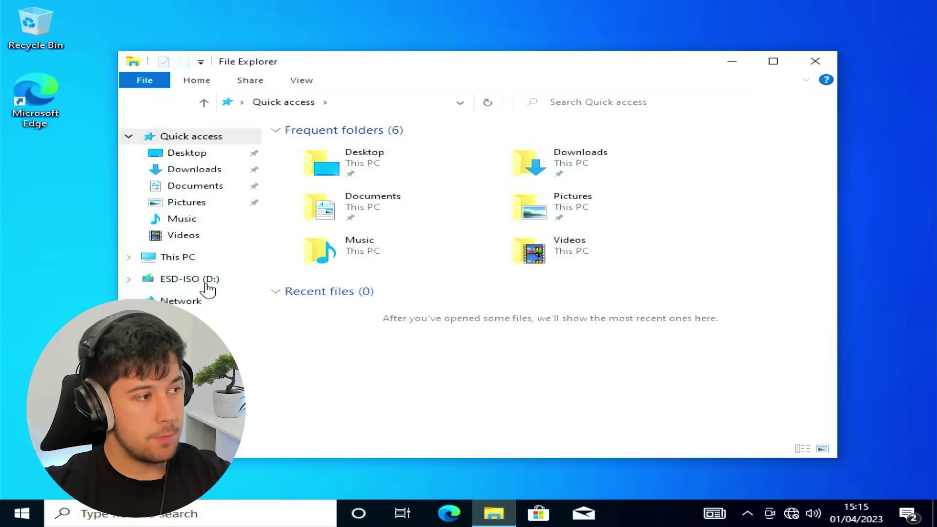
click(208, 285)
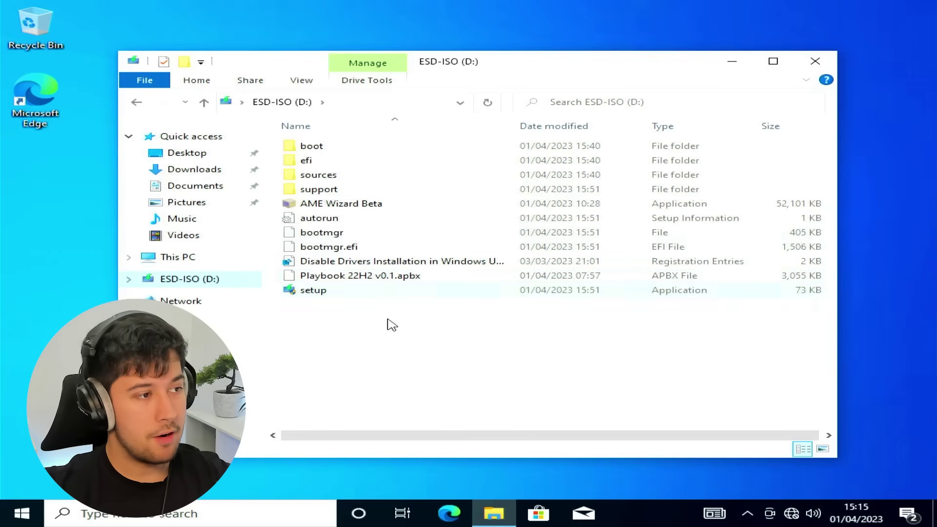
- Create a New folder on the desktop and open it in a window
right_click(47, 259)
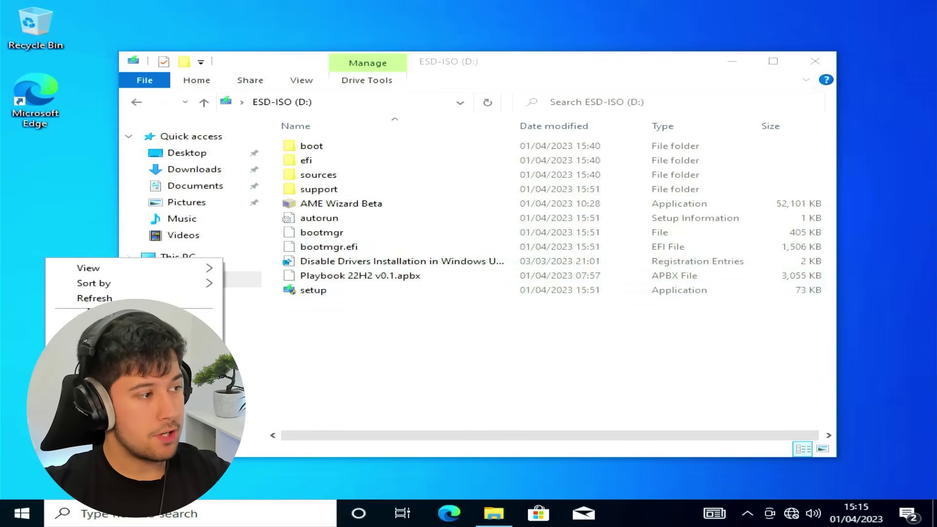
mouse_move(146, 353)
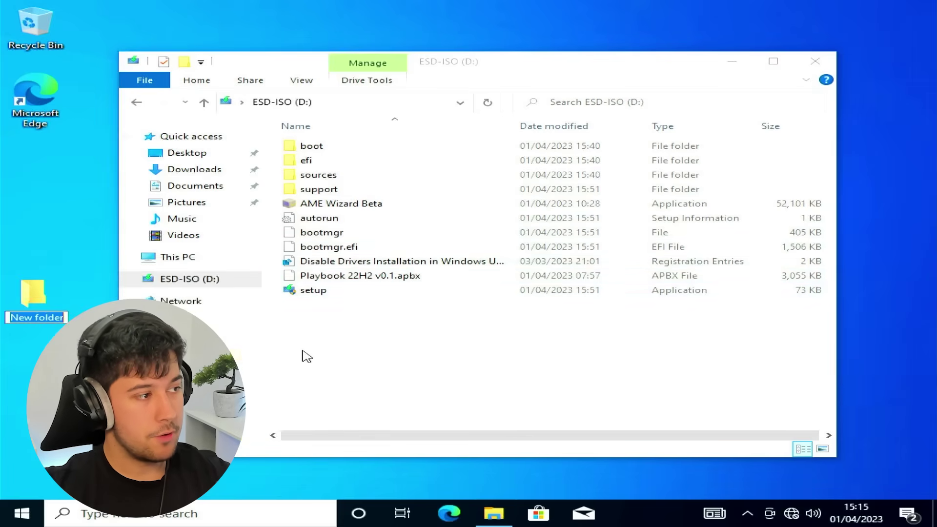
double_click(33, 293)
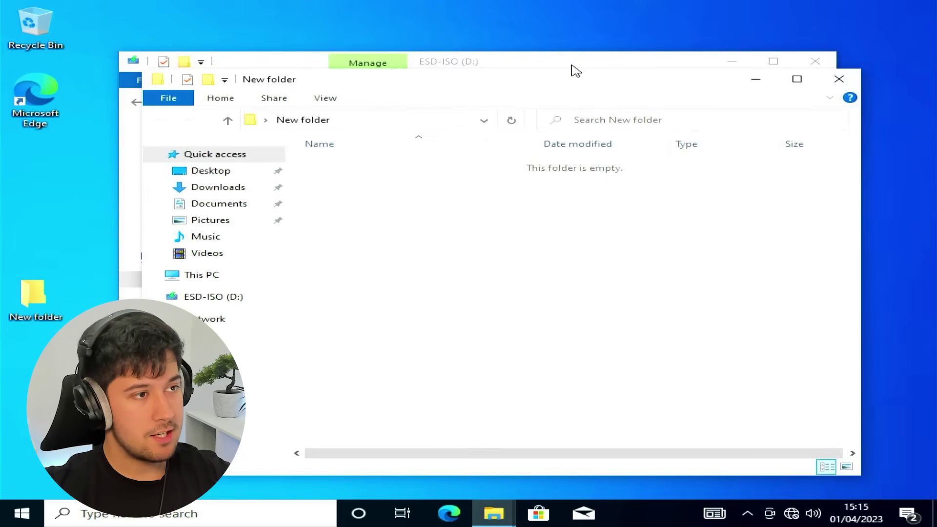
- Copy the Disable Drivers .reg file, Playbook 22H2 v0.1.apbx and AME Wizard Beta into New folder
drag(559, 141, 538, 374)
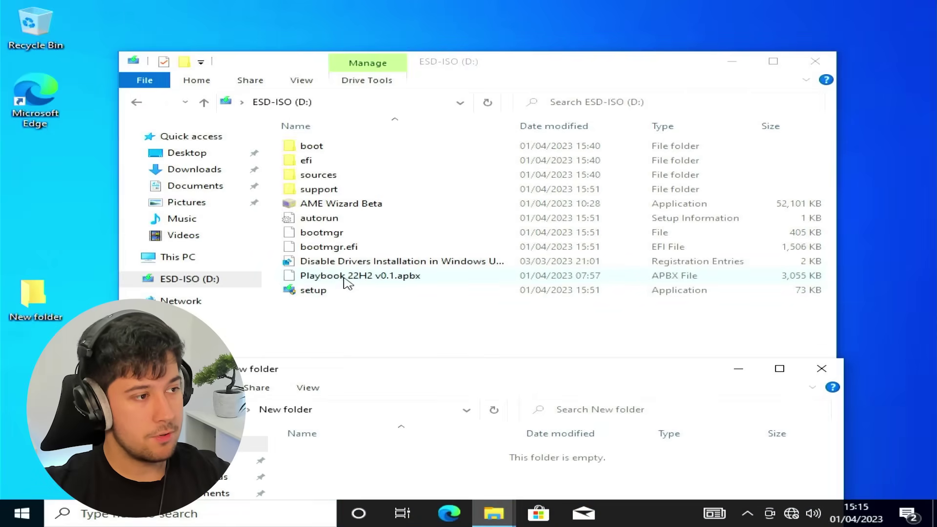
drag(347, 282, 299, 273)
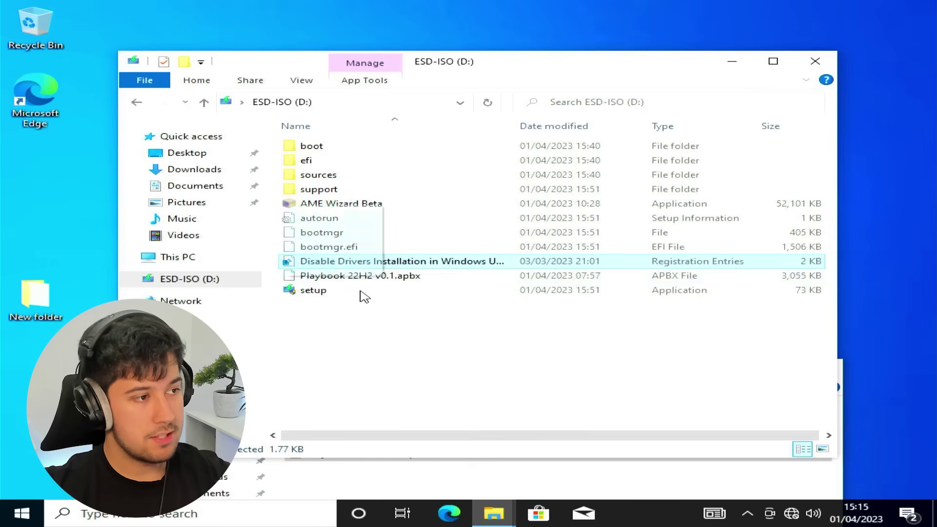
drag(383, 317, 315, 480)
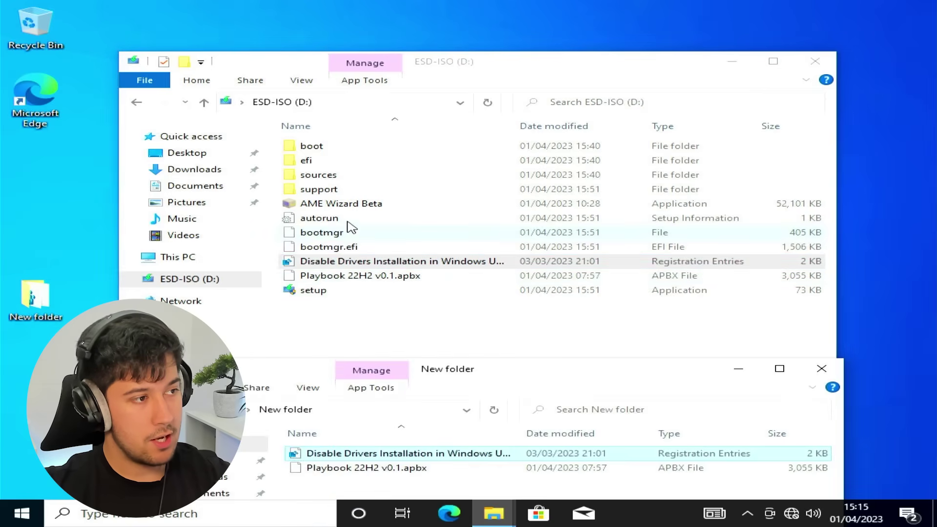
drag(335, 204, 410, 489)
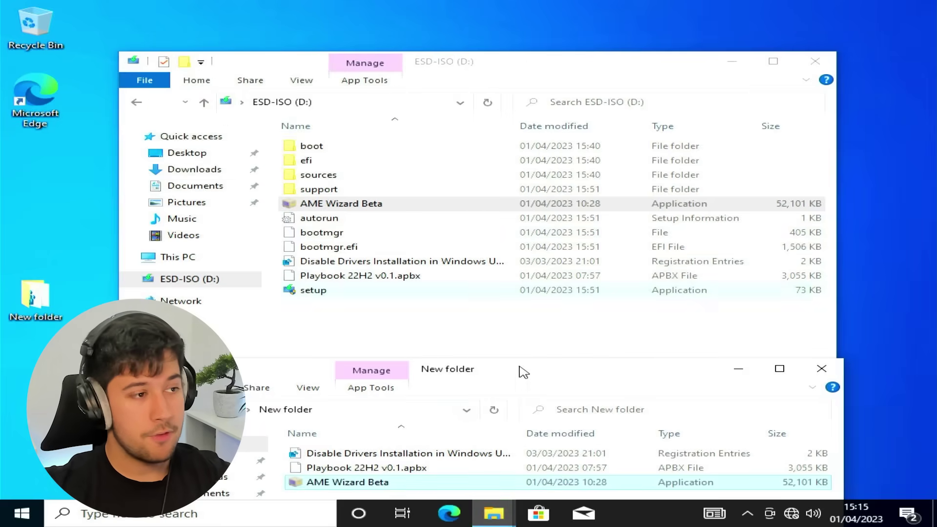
drag(502, 376, 512, 190)
click(412, 306)
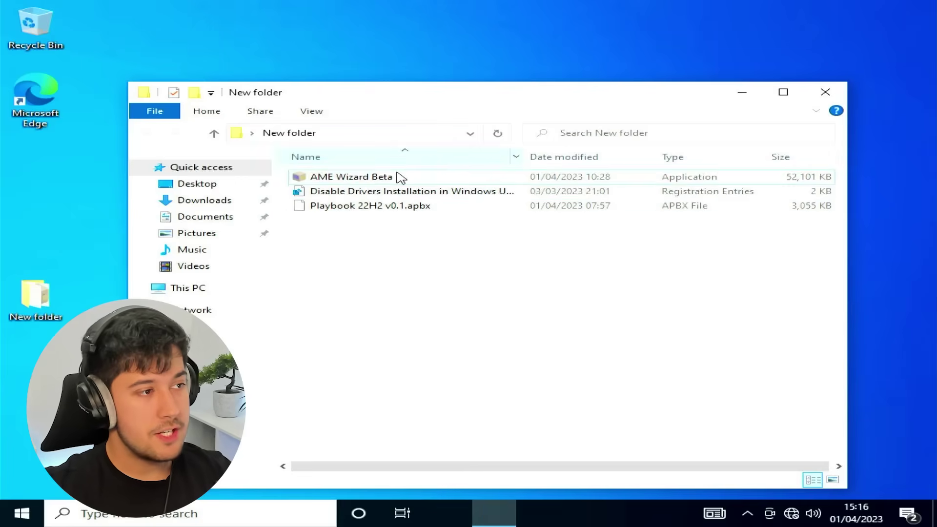
- Merge the Disable Drivers registry file into the registry, confirming the prompts, then restart the PC
click(363, 191)
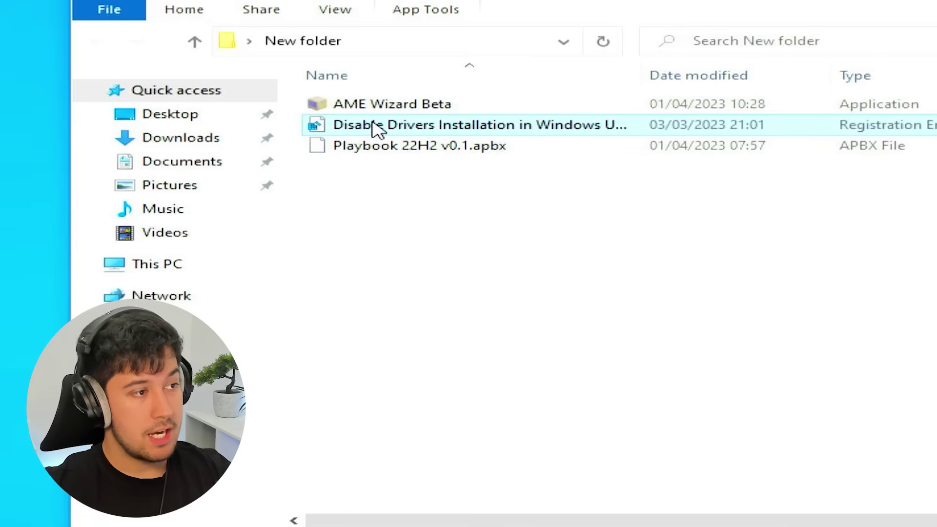
double_click(324, 192)
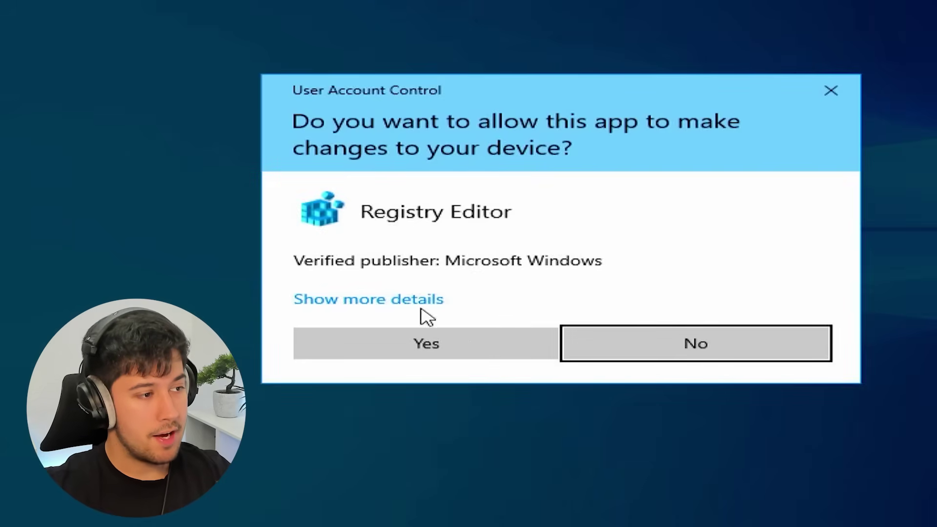
click(426, 336)
click(759, 247)
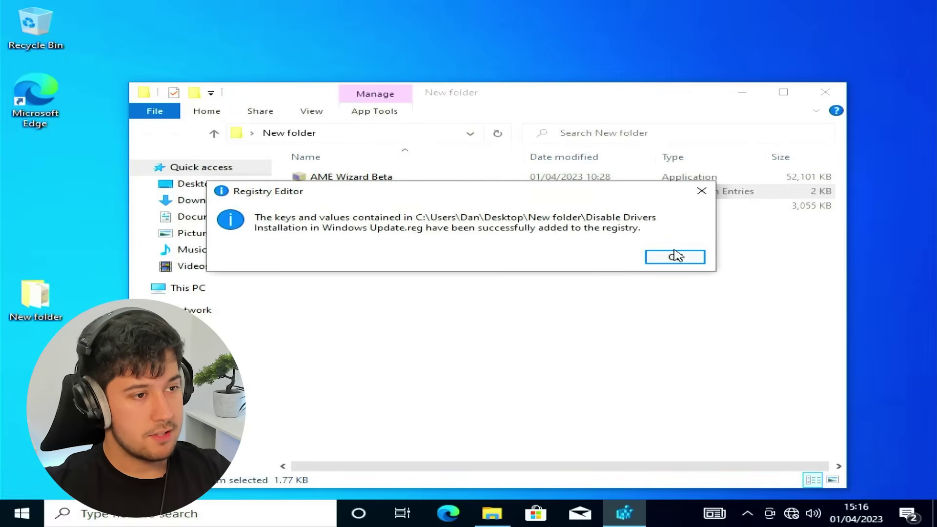
click(675, 257)
click(21, 513)
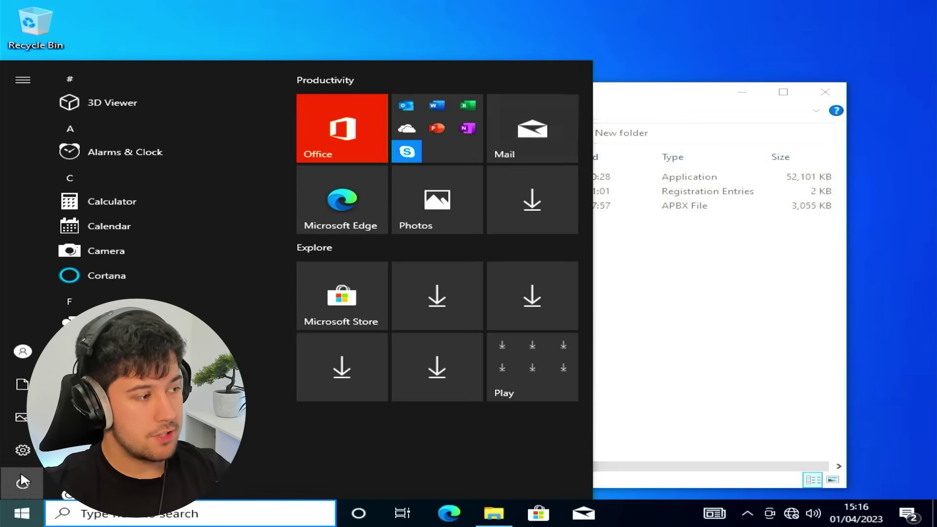
click(22, 481)
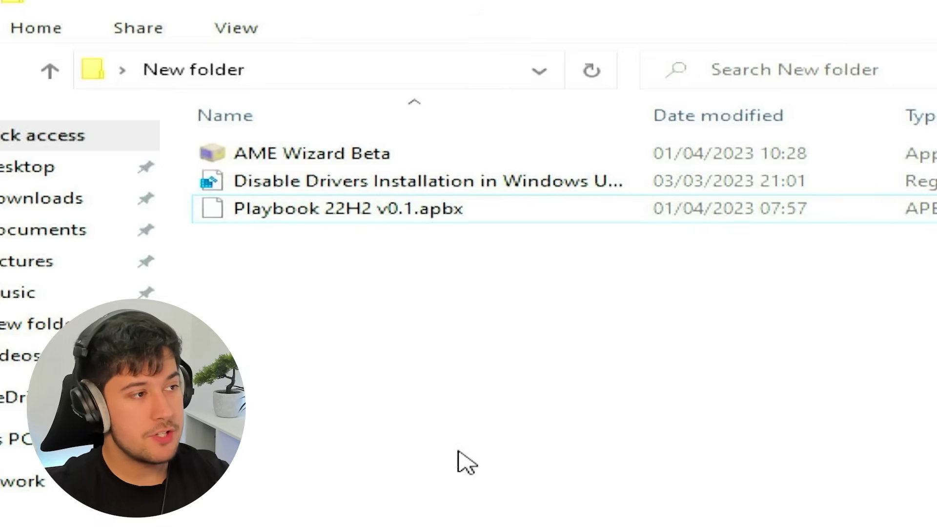
- Run AME Wizard Beta from New folder as administrator, approving the UAC prompt
right_click(304, 157)
click(387, 203)
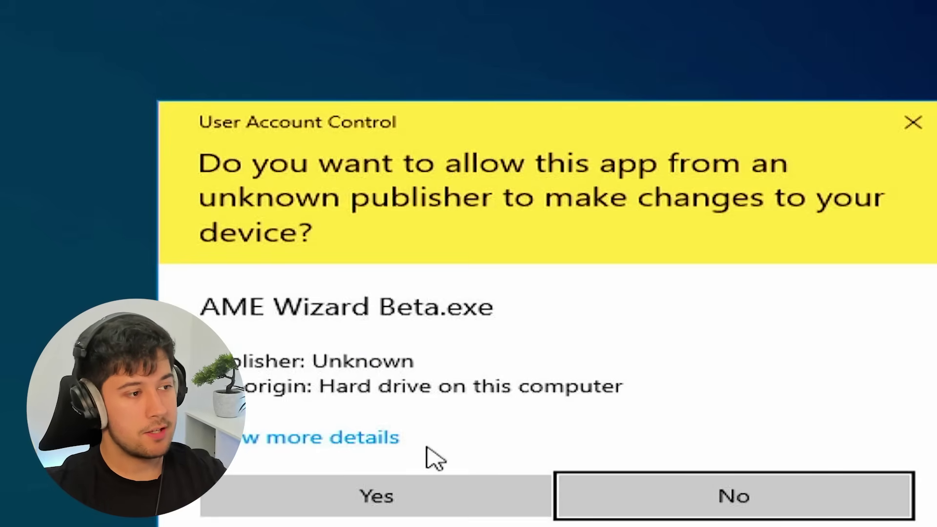
click(376, 495)
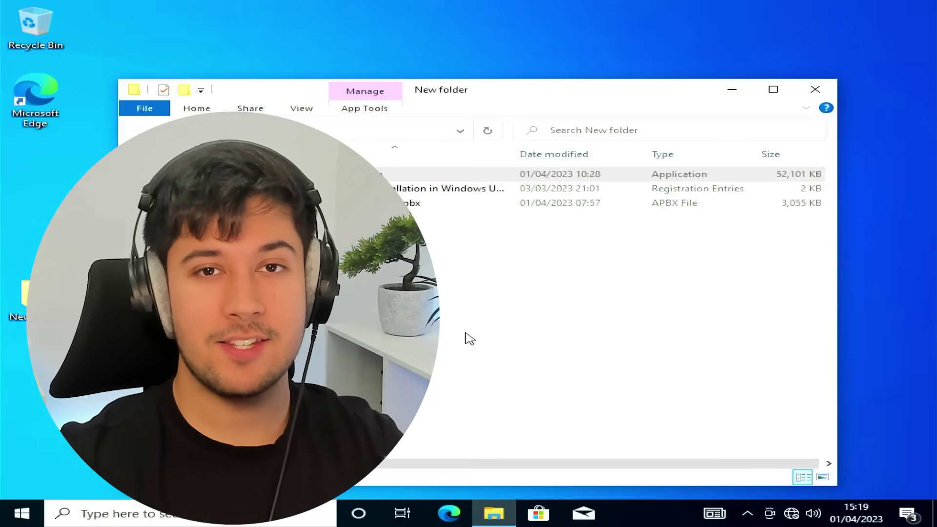
drag(485, 90, 382, 96)
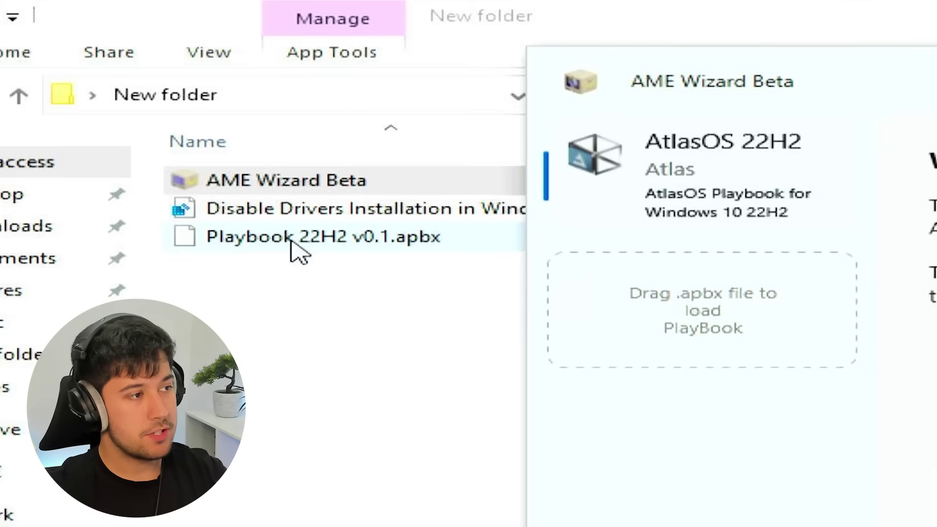
- With the AtlasOS playbook loaded, run the Disable Security action and open Windows Security's protection settings
click(702, 337)
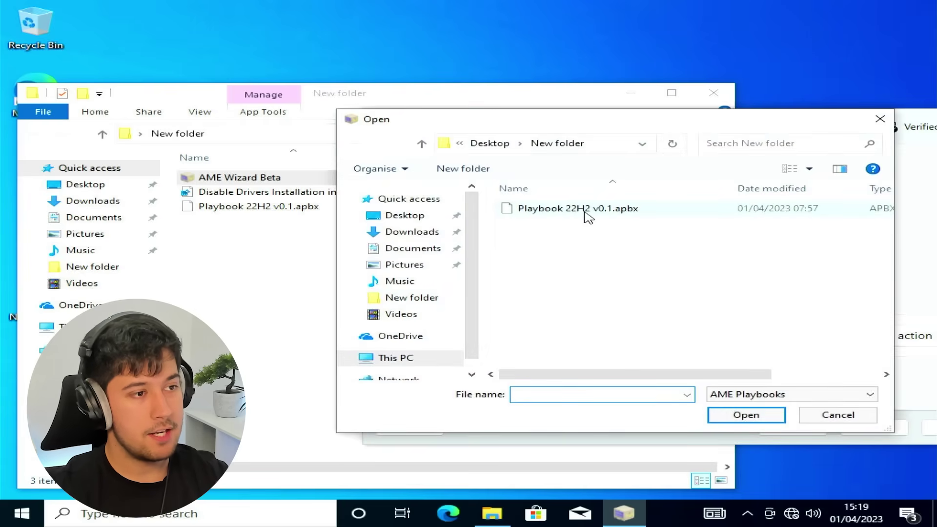
click(837, 415)
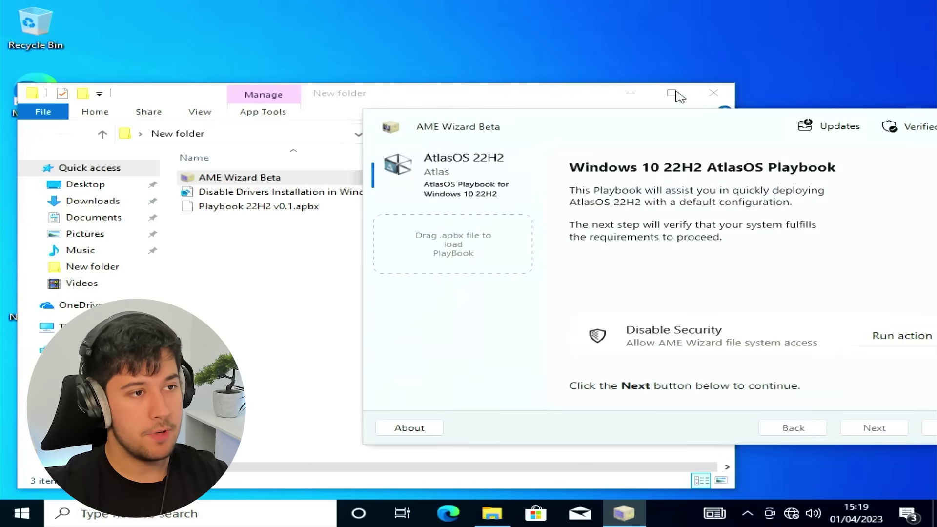
drag(688, 110, 508, 106)
click(623, 98)
click(630, 92)
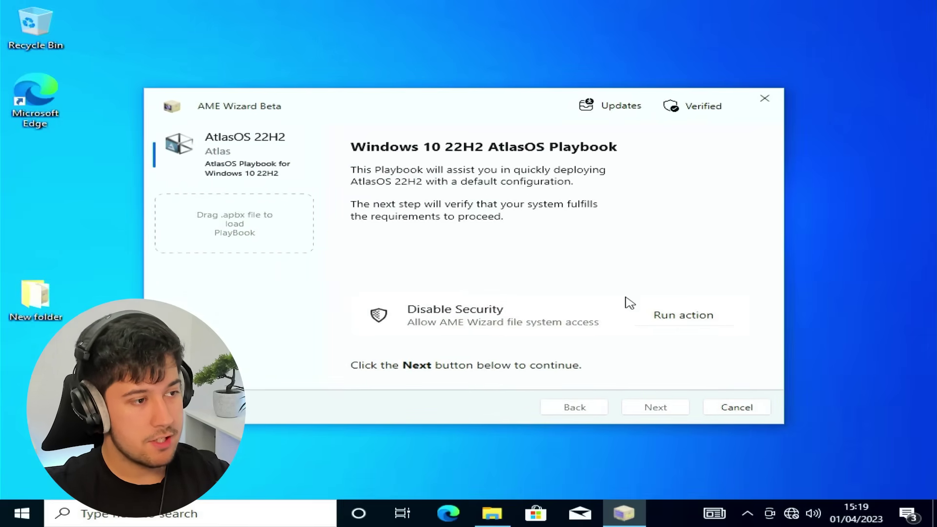
click(695, 317)
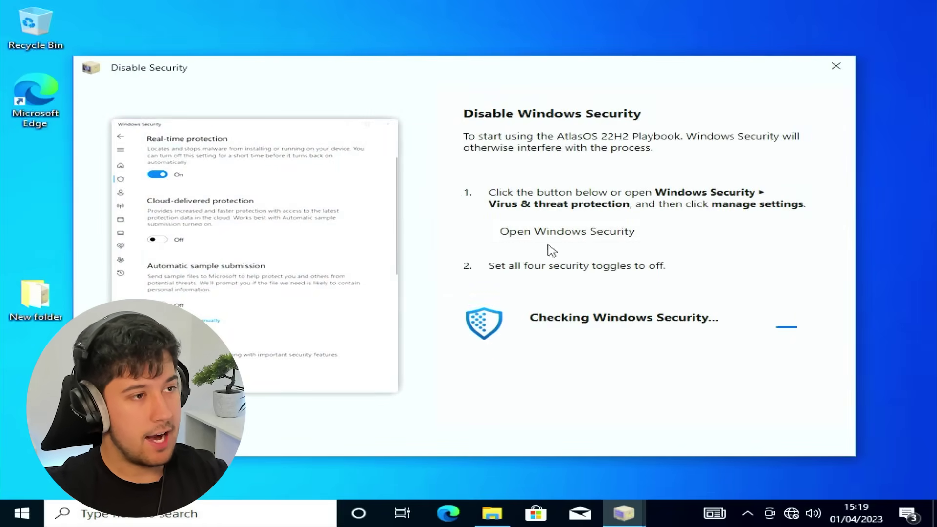
click(581, 238)
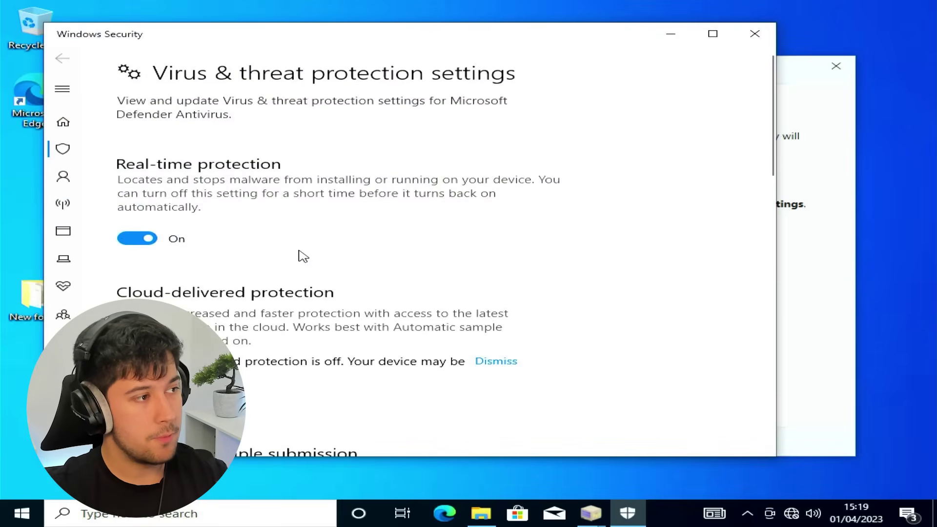
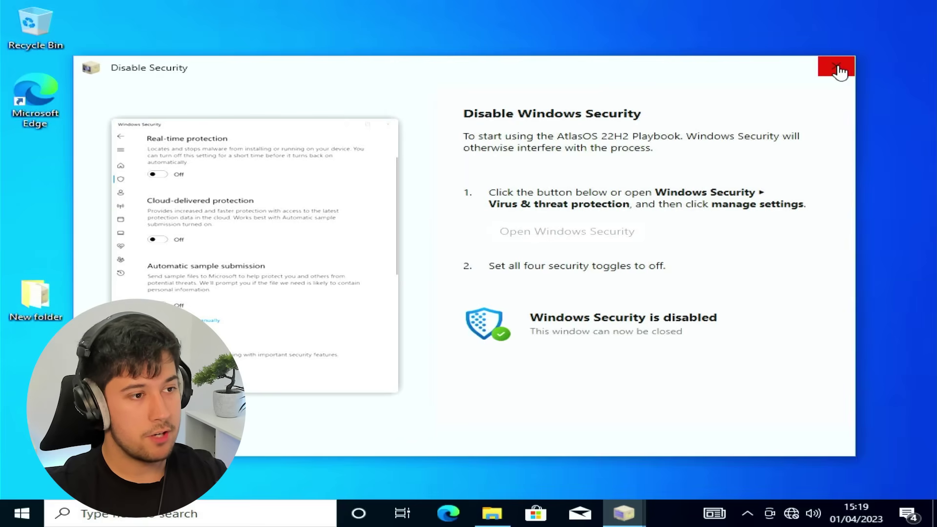
- Dismiss Windows Security, continue past the playbook intro, and run the Prepare System action
click(837, 70)
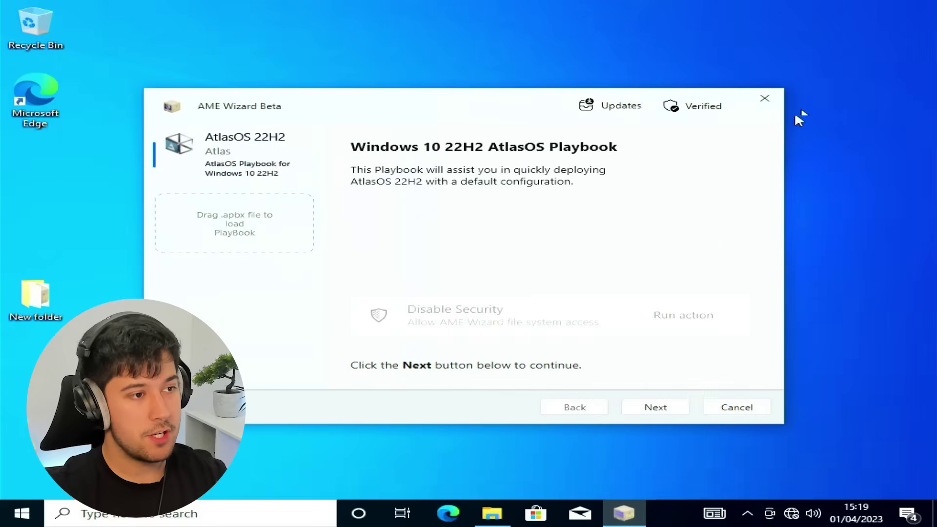
click(655, 407)
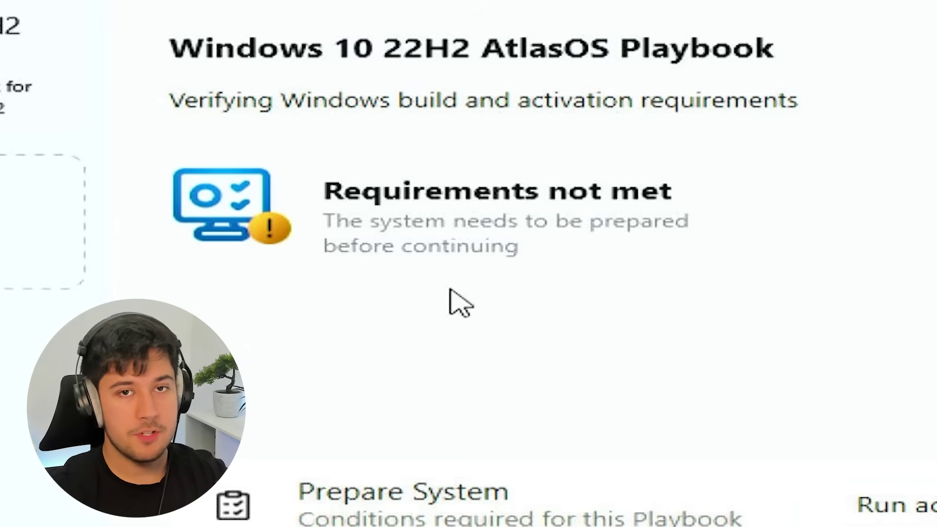
click(908, 503)
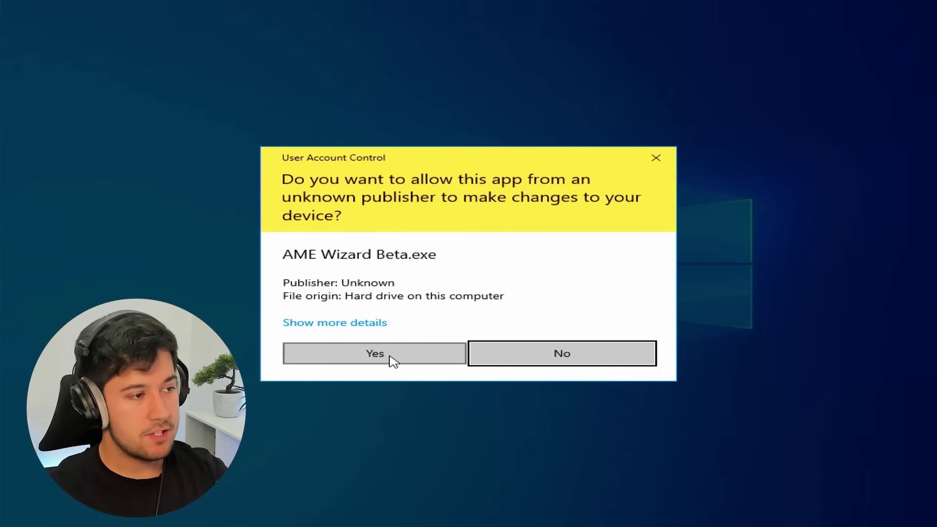
- Allow AME Wizard's changes on the UAC prompt and continue past the passed requirements check
click(390, 356)
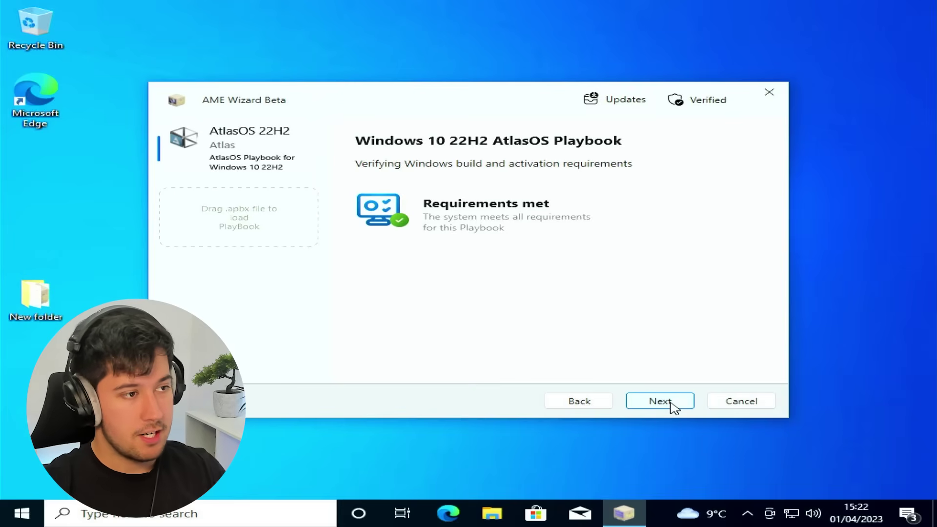
click(674, 407)
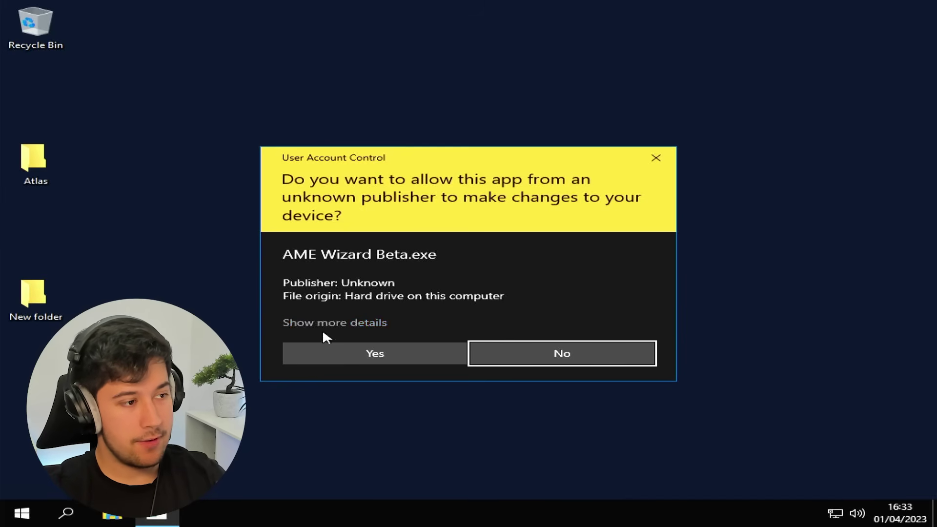
- Approve the UAC prompt, close the relaunched AME Wizard window, and open New folder
click(378, 354)
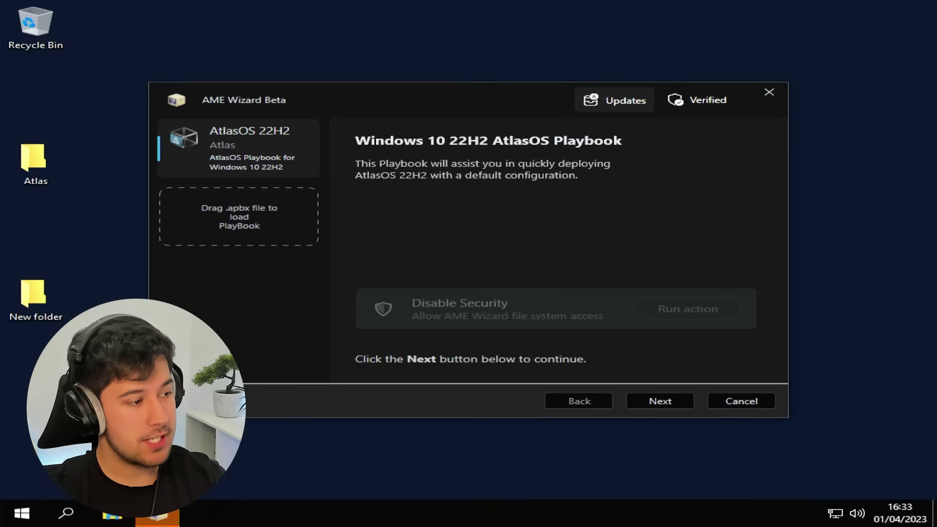
click(157, 517)
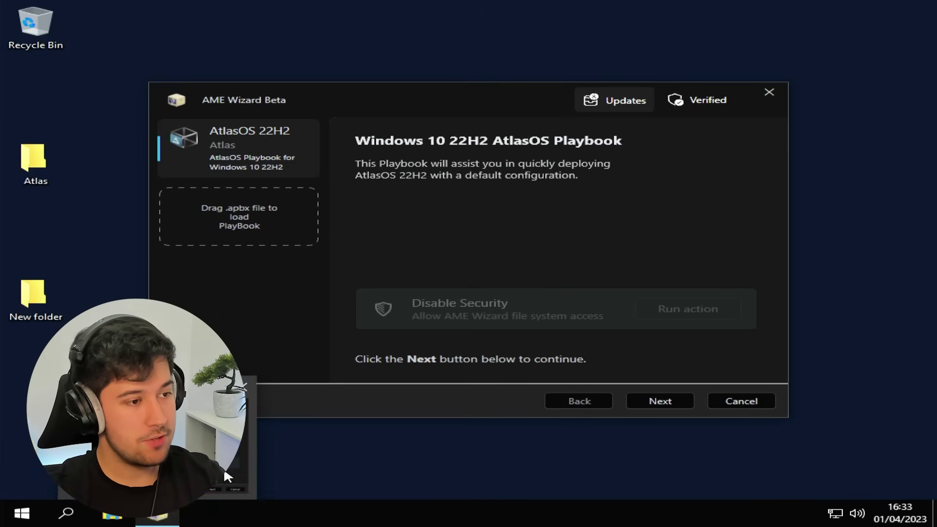
click(769, 93)
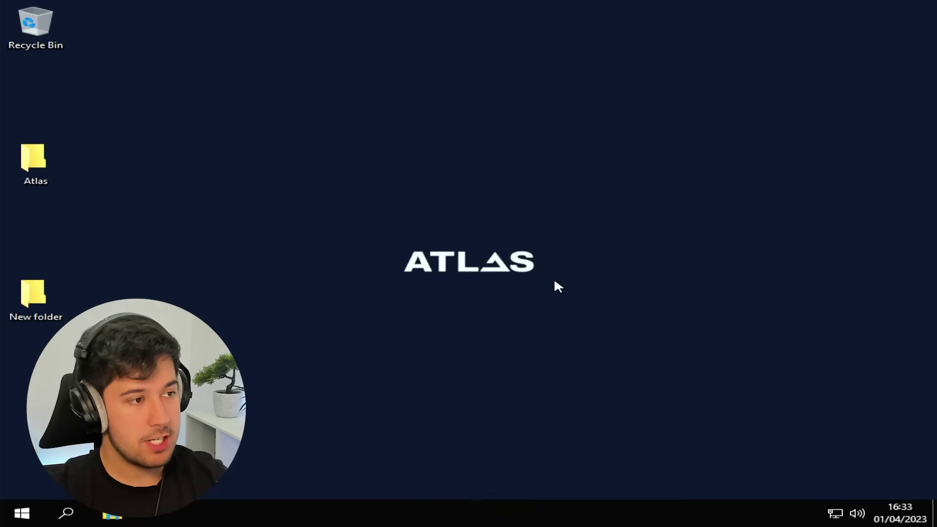
drag(540, 340, 401, 177)
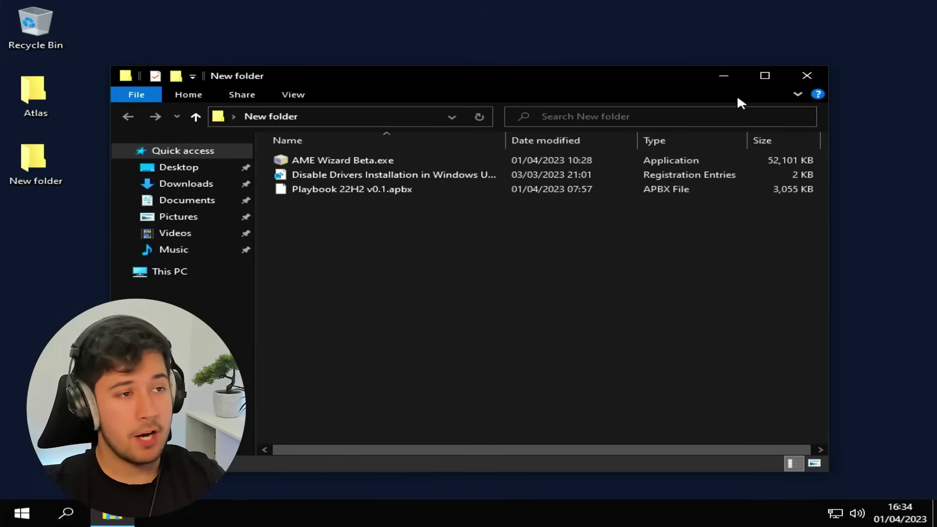
- Close New folder and browse the Start menu's Windows Accessories and Windows Administrative Tools folders
click(811, 83)
click(804, 389)
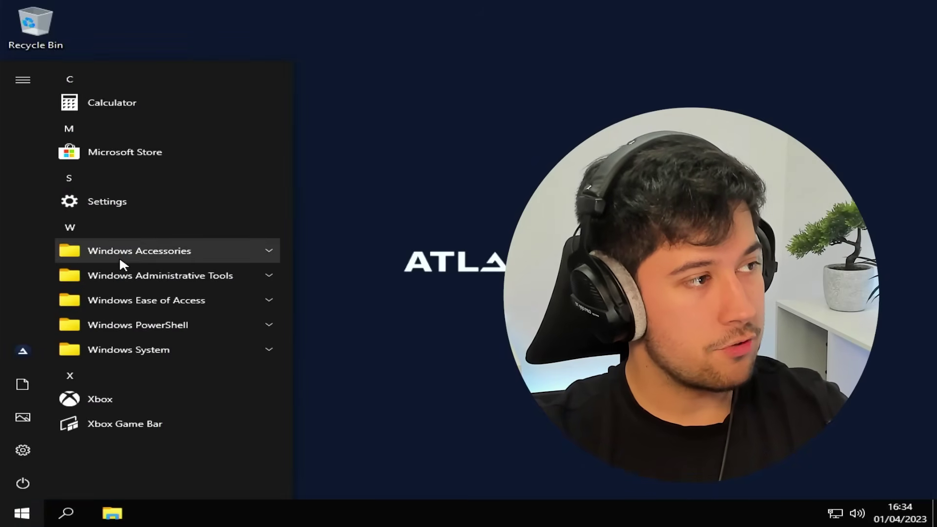
click(154, 248)
click(153, 248)
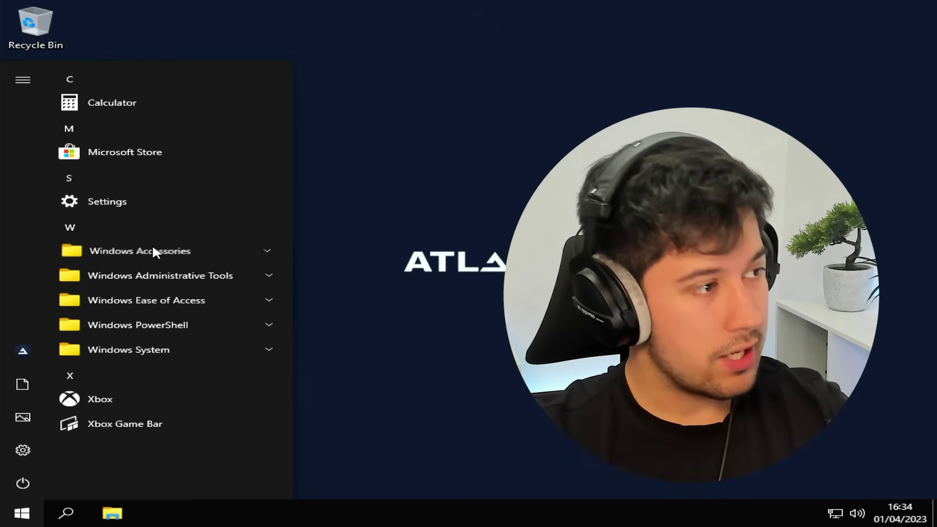
click(140, 250)
click(141, 248)
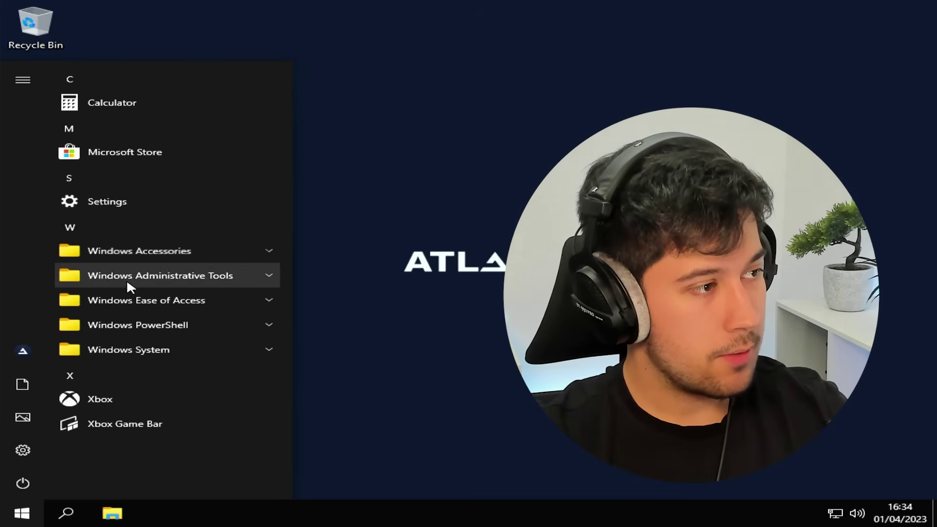
click(126, 279)
scroll(132, 292, down, 3)
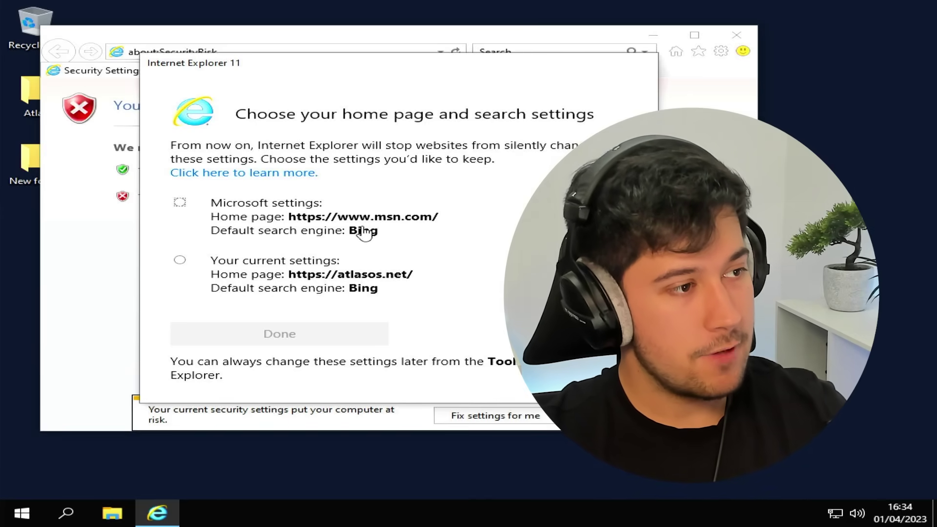
- Accept Internet Explorer 11's home page and setup prompts, close the extra tabs, and maximize it
click(325, 232)
click(282, 341)
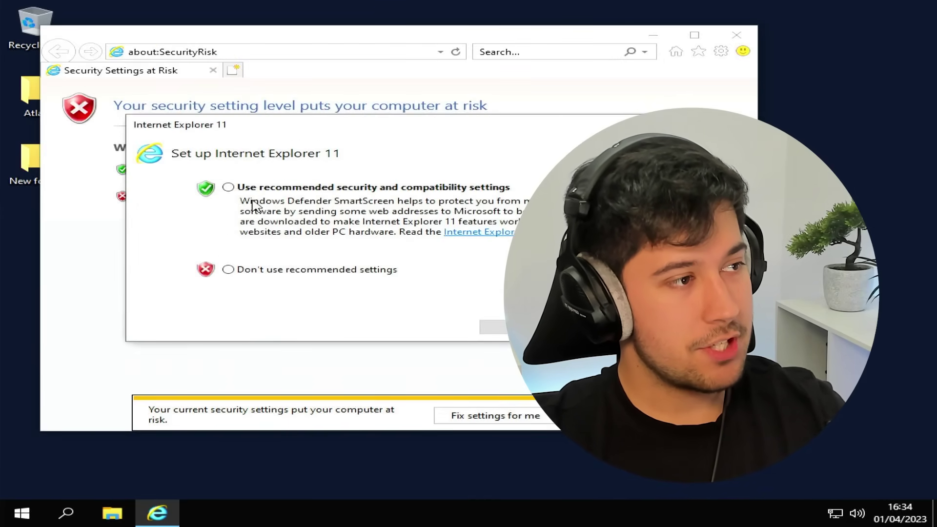
key(Return)
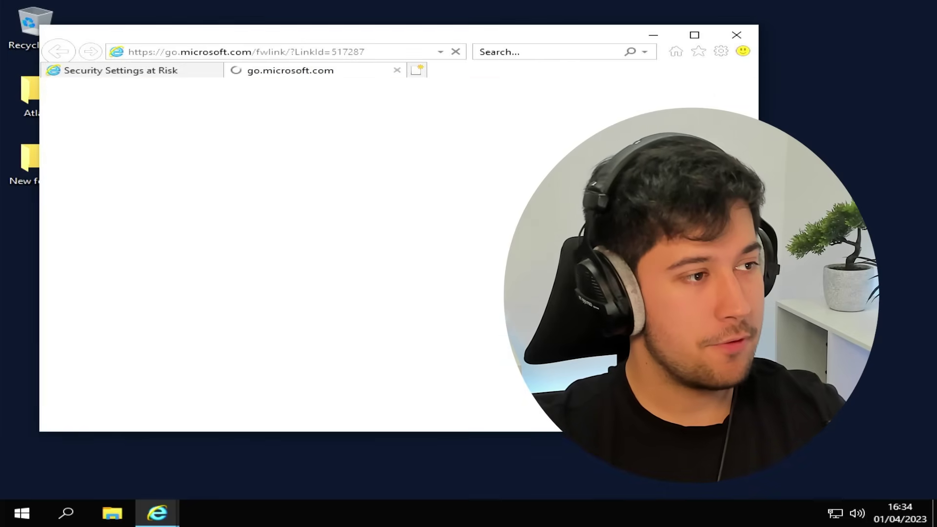
click(214, 70)
click(213, 70)
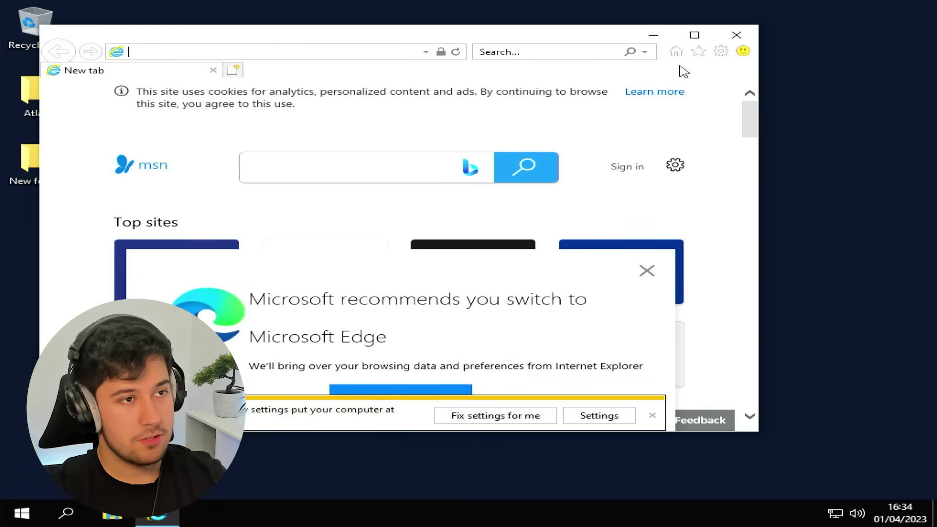
click(694, 35)
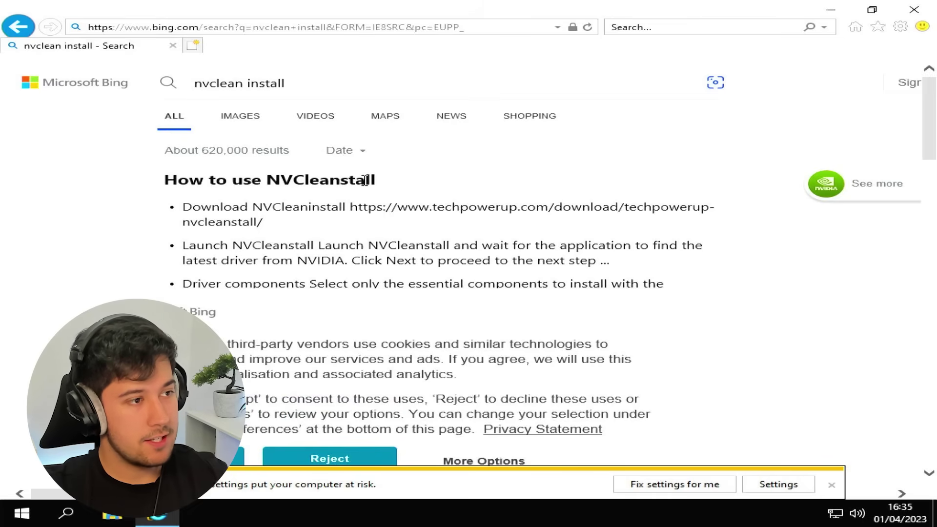
scroll(365, 180, down, 3)
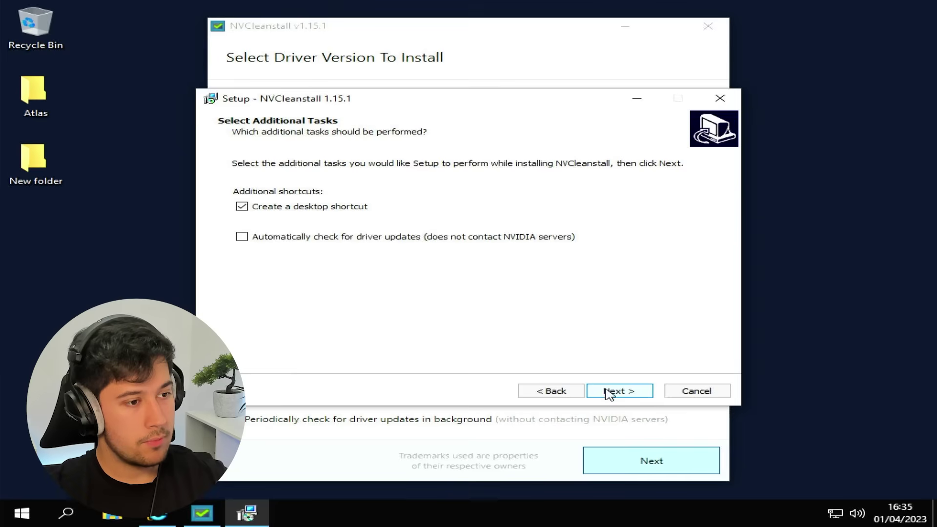
- Install NVCleanstall and continue to the driver component selection
click(606, 391)
click(613, 391)
click(616, 392)
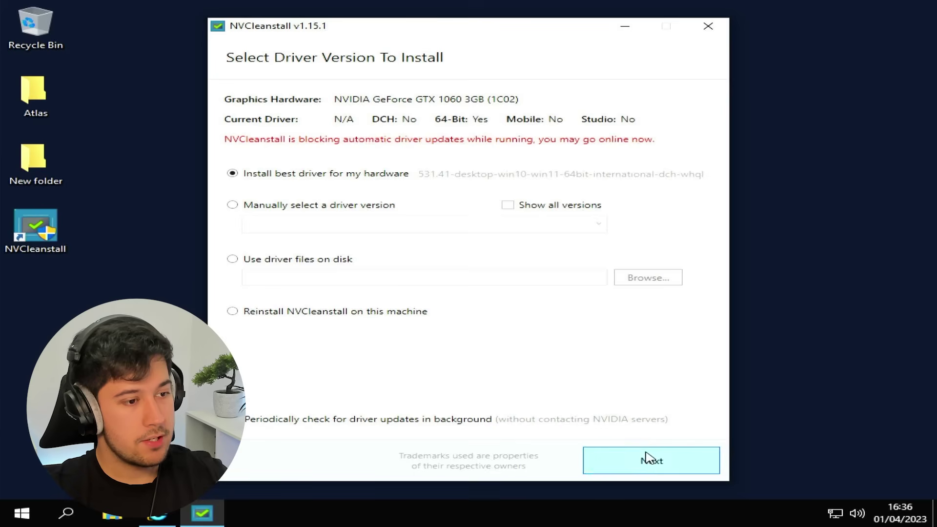
click(649, 458)
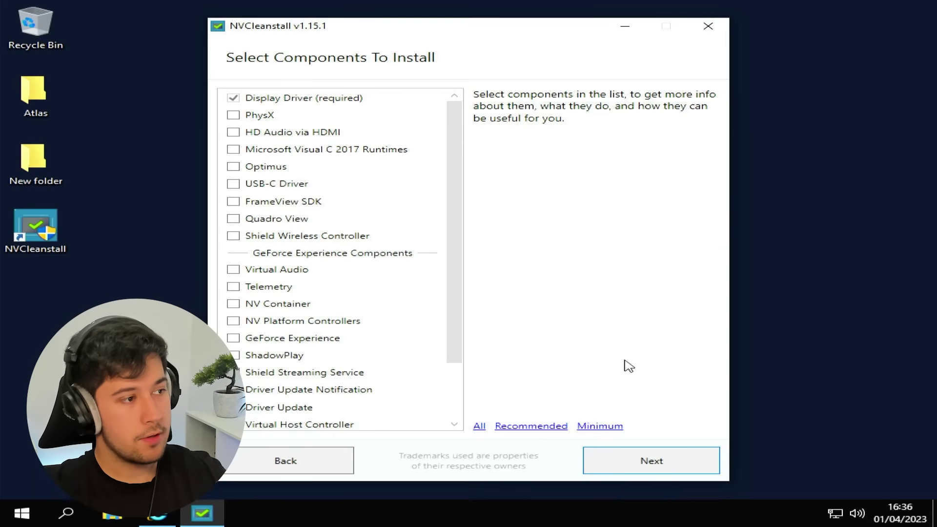
- Include HD Audio via HDMI, Microsoft Visual C 2017 Runtimes and USB-C Driver, then build the package
click(233, 131)
click(233, 148)
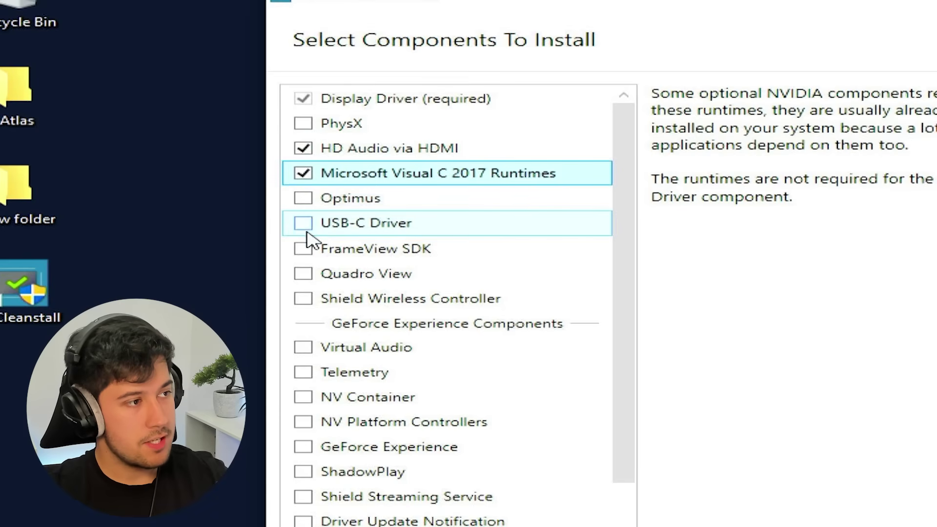
click(303, 225)
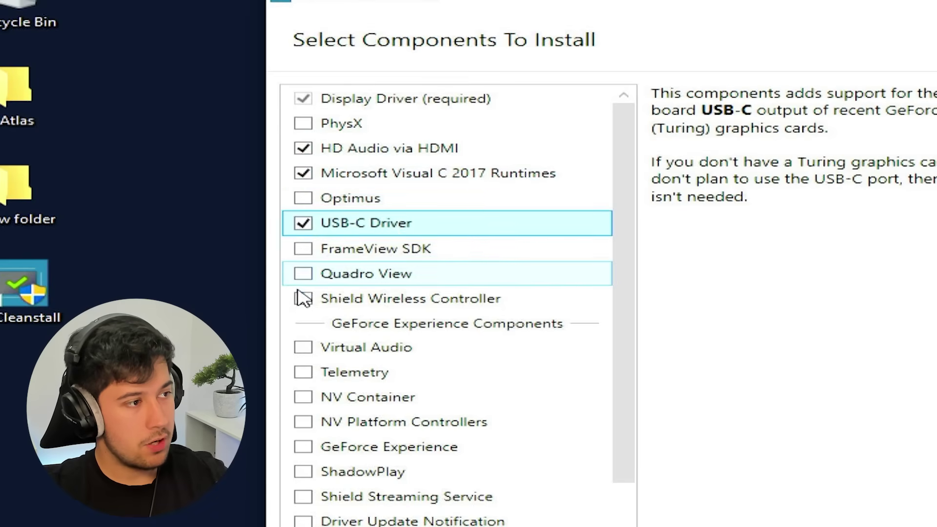
scroll(501, 428, down, 2)
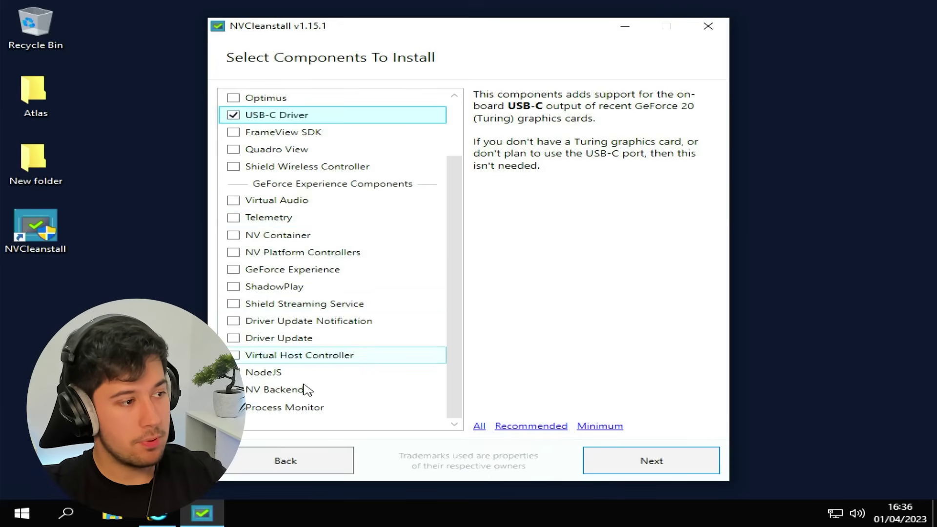
scroll(314, 303, up, 2)
scroll(307, 278, down, 2)
click(618, 470)
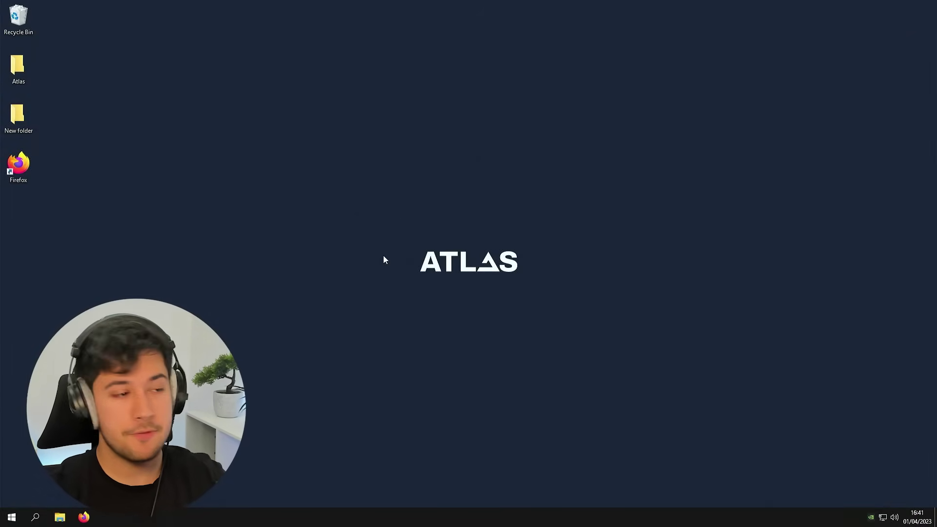
- Glance at the taskbar clock's calendar, then close the flyout
drag(337, 183, 609, 306)
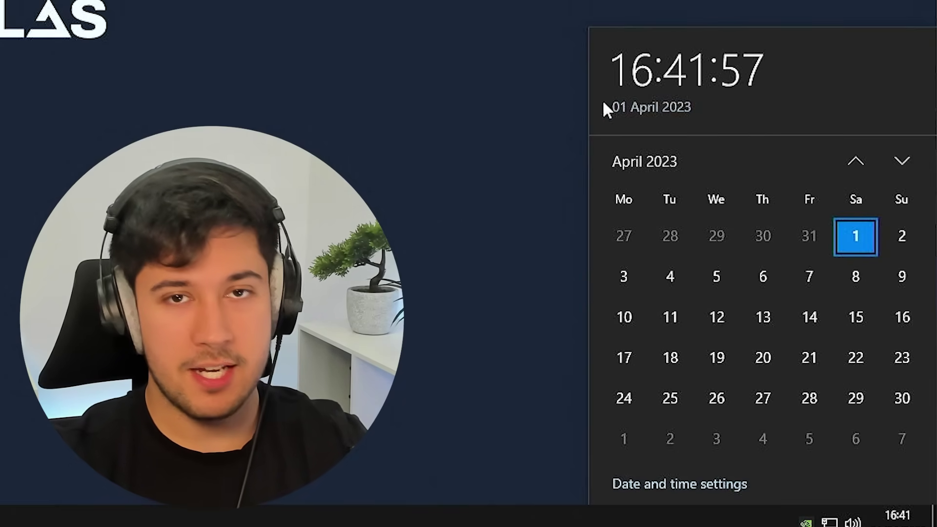
click(261, 139)
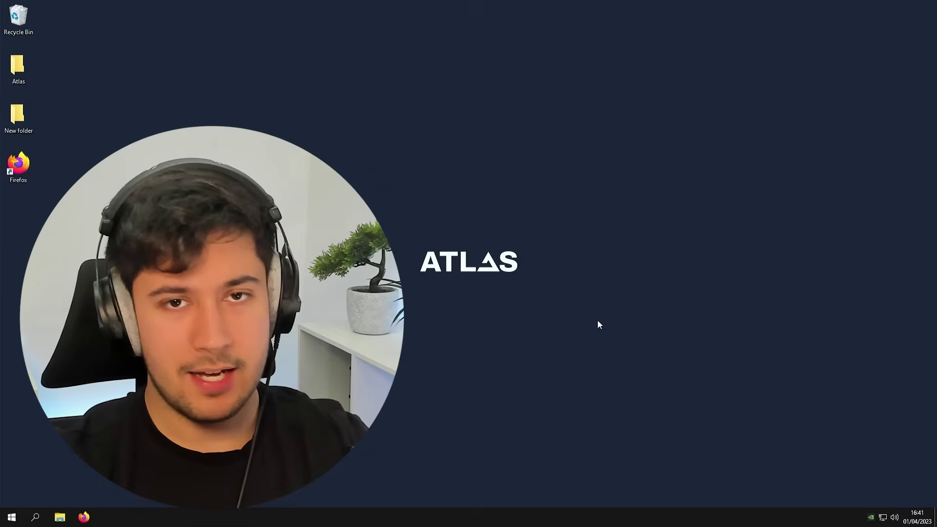
- Open Task Manager from the taskbar context menu in its full details view
right_click(409, 523)
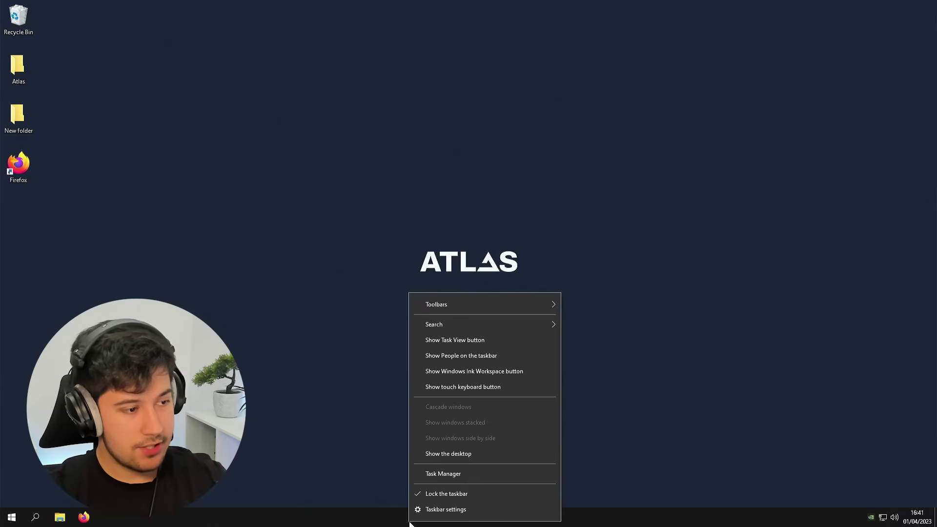
click(443, 475)
click(87, 217)
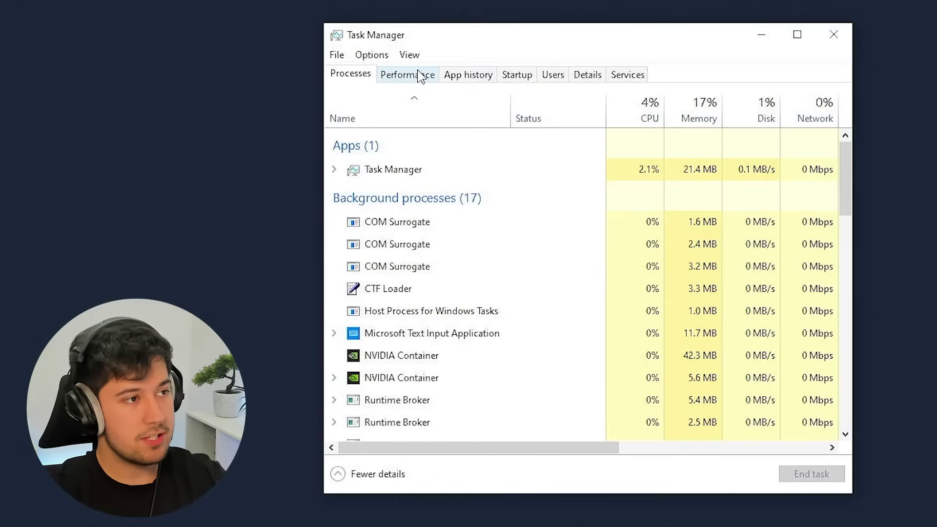
- Browse the Users, App history and Performance tabs, confirm Startup is empty, then return to Processes
click(551, 75)
click(517, 75)
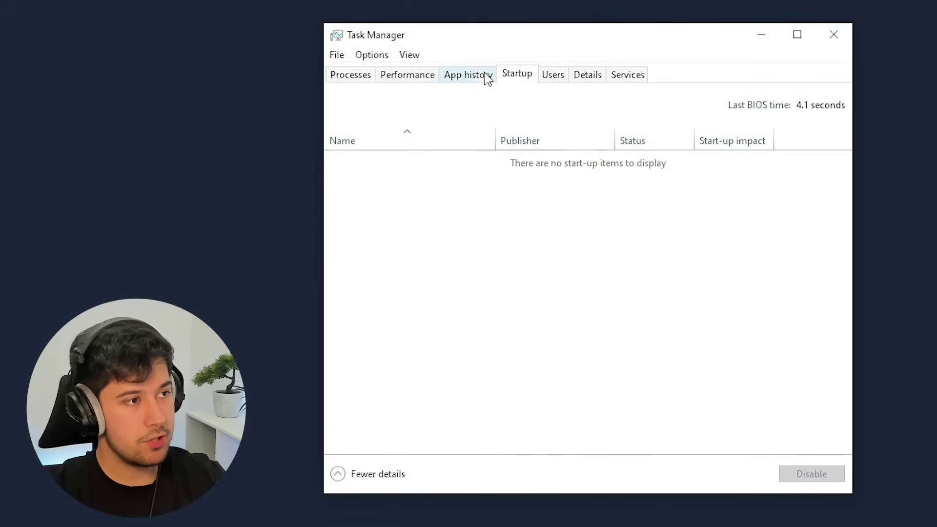
click(467, 75)
click(407, 75)
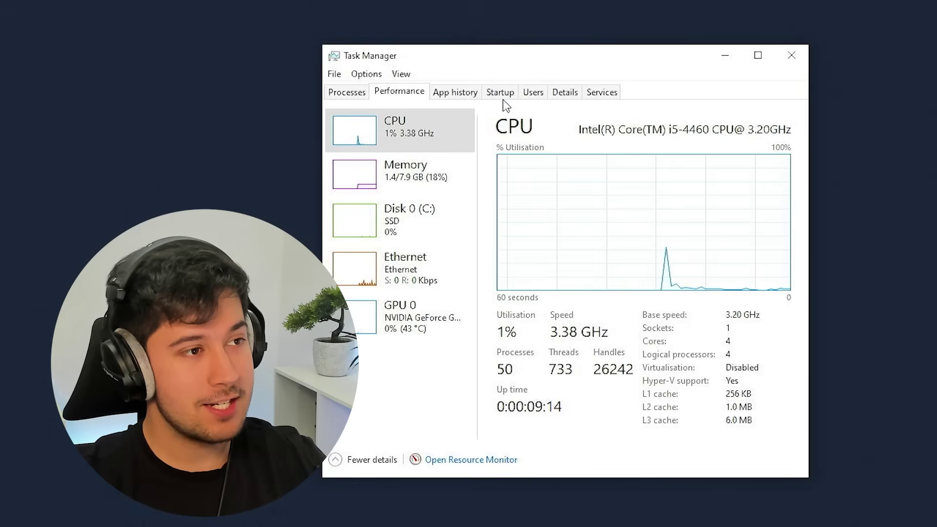
click(514, 93)
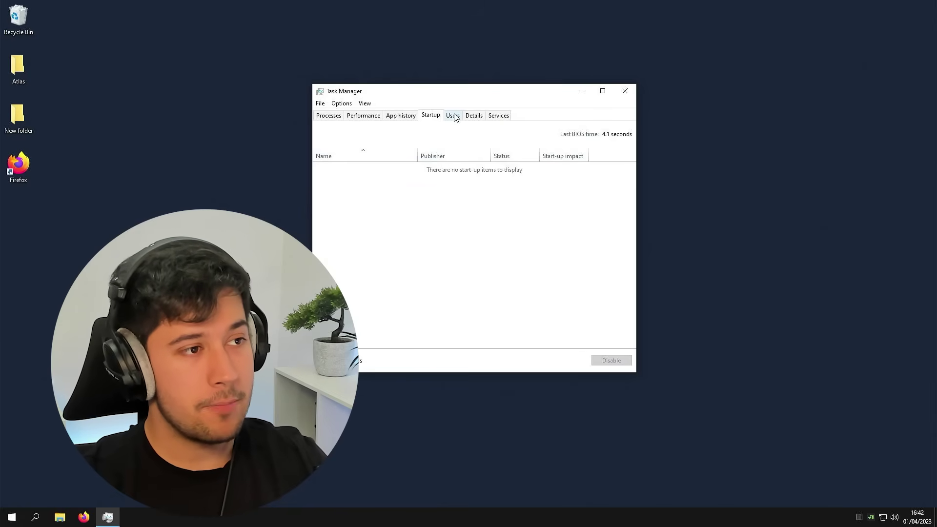
click(328, 115)
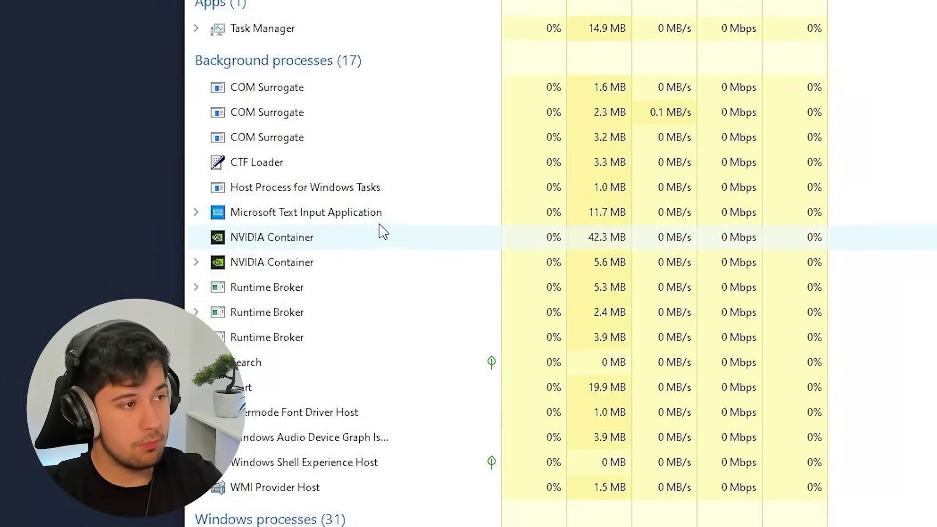
- Scroll down and back up through the running processes list
scroll(365, 385, down, 3)
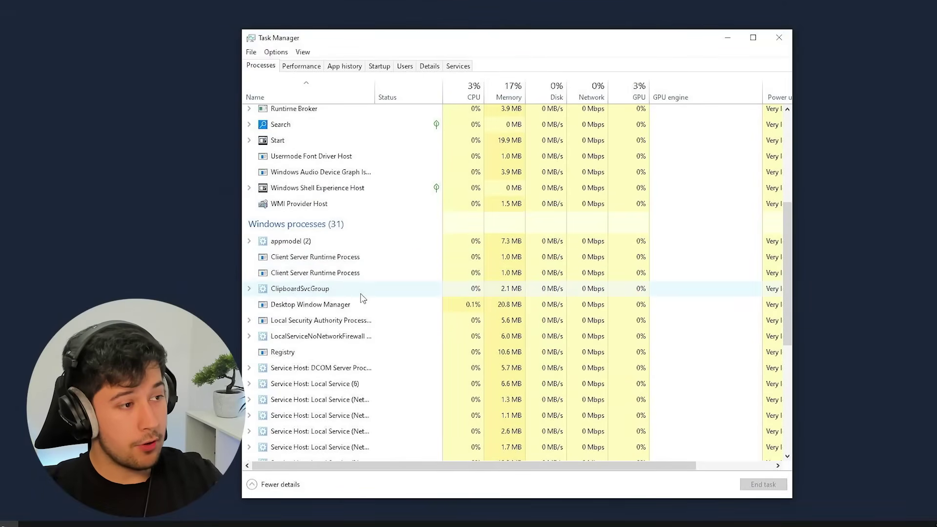
scroll(312, 336, down, 5)
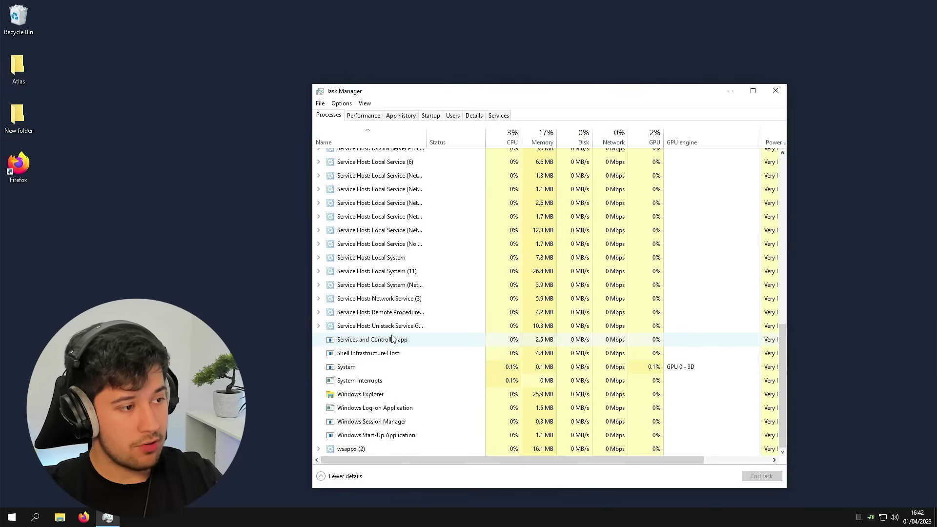
scroll(398, 341, up, 4)
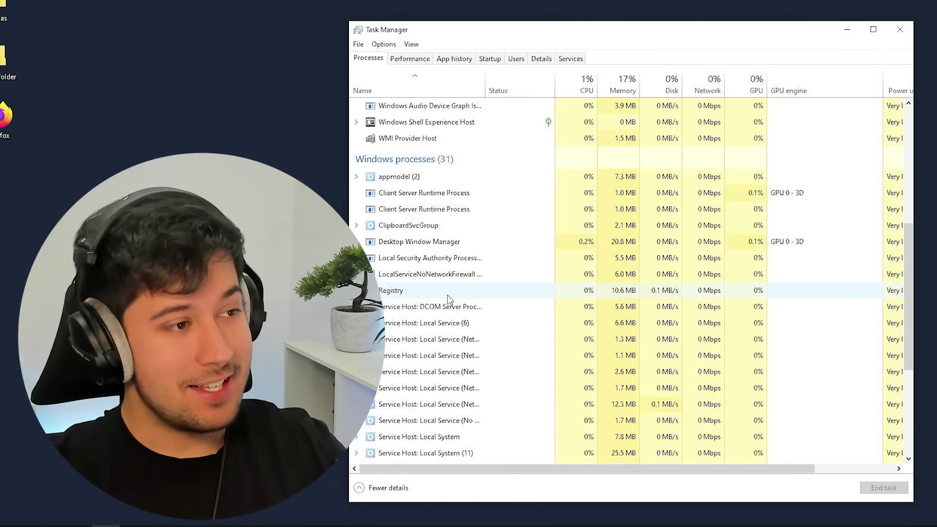
scroll(466, 303, up, 2)
scroll(534, 283, up, 2)
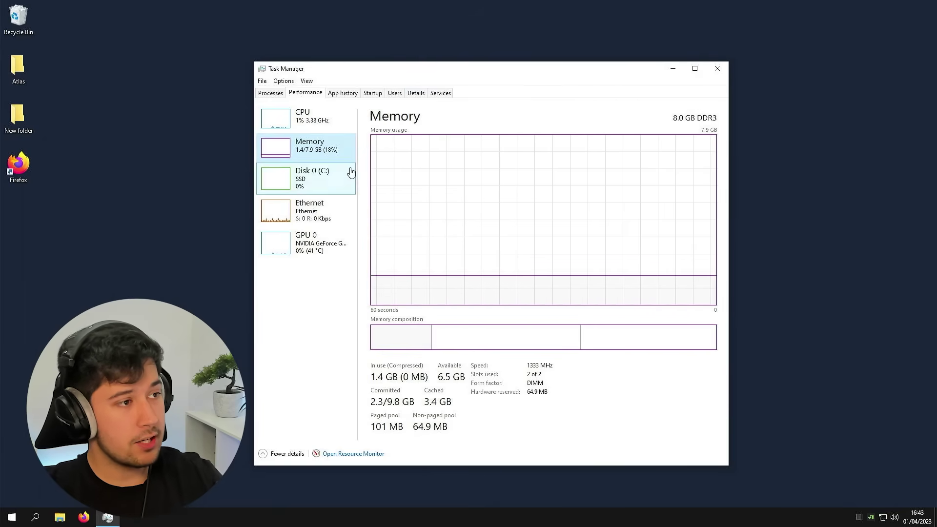
- Check the App history tab, then close Task Manager
click(342, 92)
drag(446, 62, 536, 86)
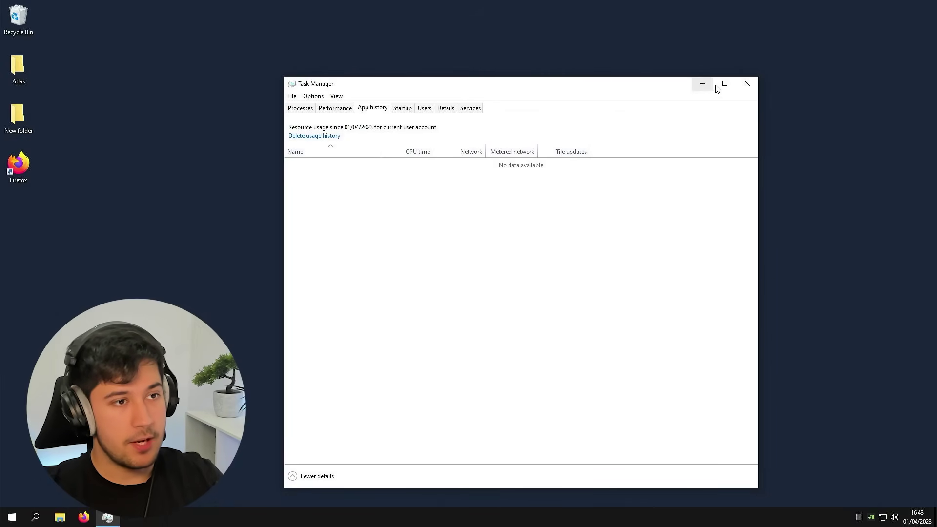
click(747, 84)
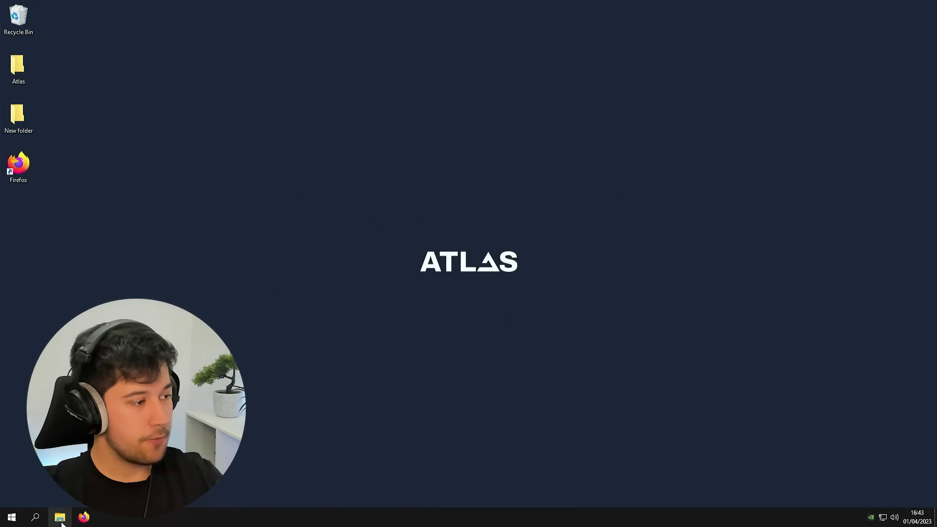
- Open File Explorer, expand This PC, and open Local Disk (C:) to see Program Files through Windows
click(61, 520)
click(736, 109)
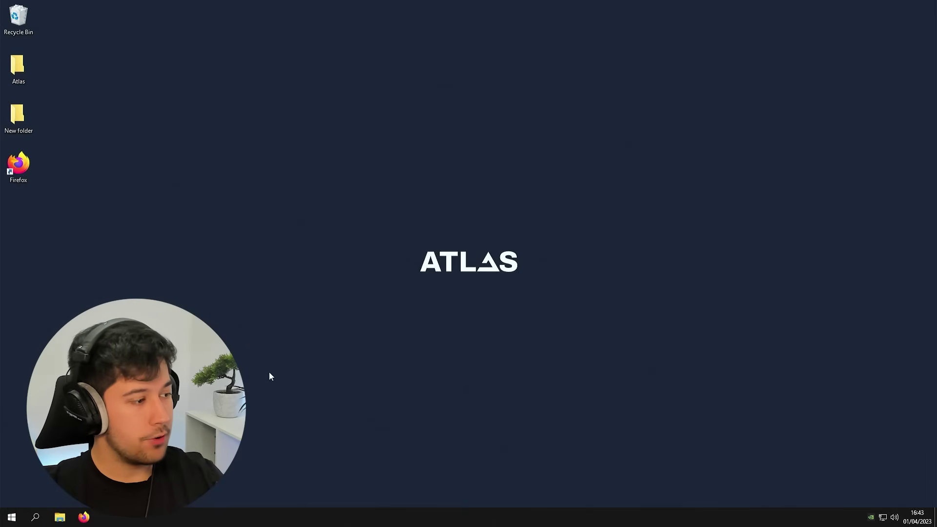
click(60, 518)
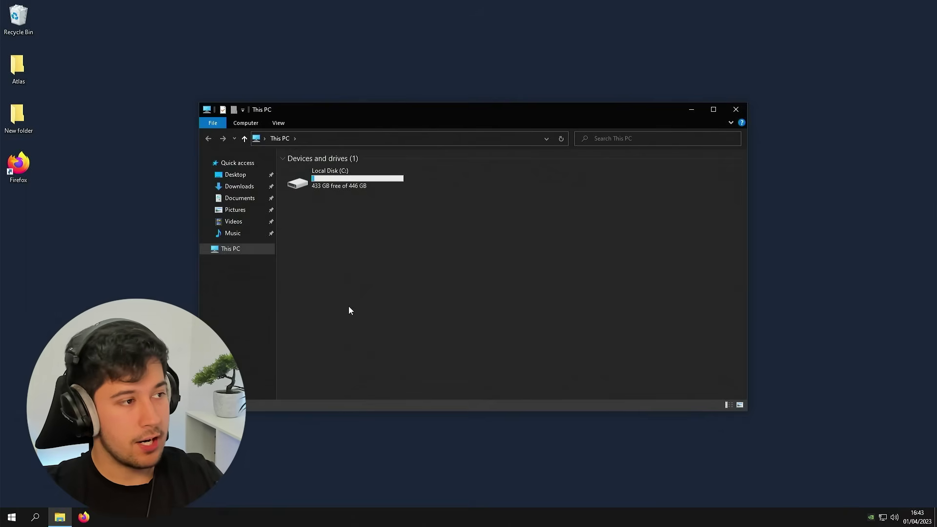
drag(439, 255, 373, 178)
click(403, 252)
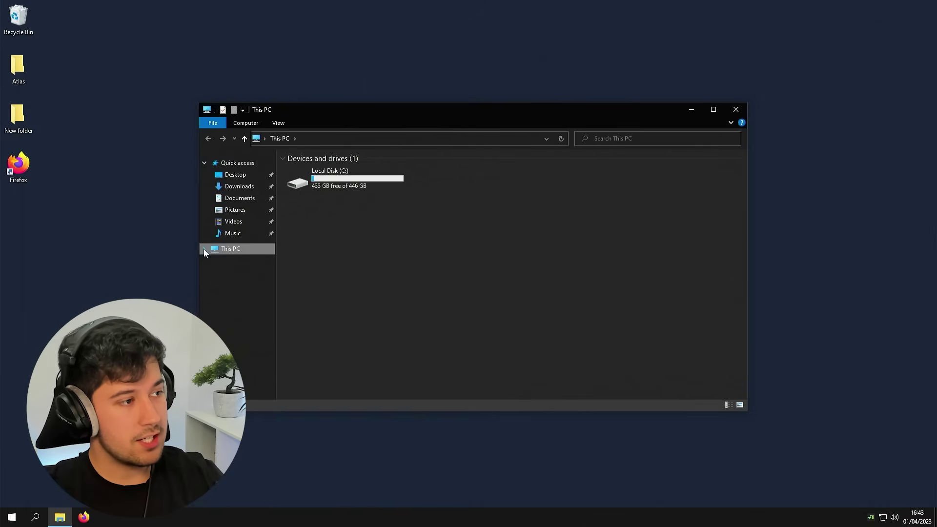
click(204, 249)
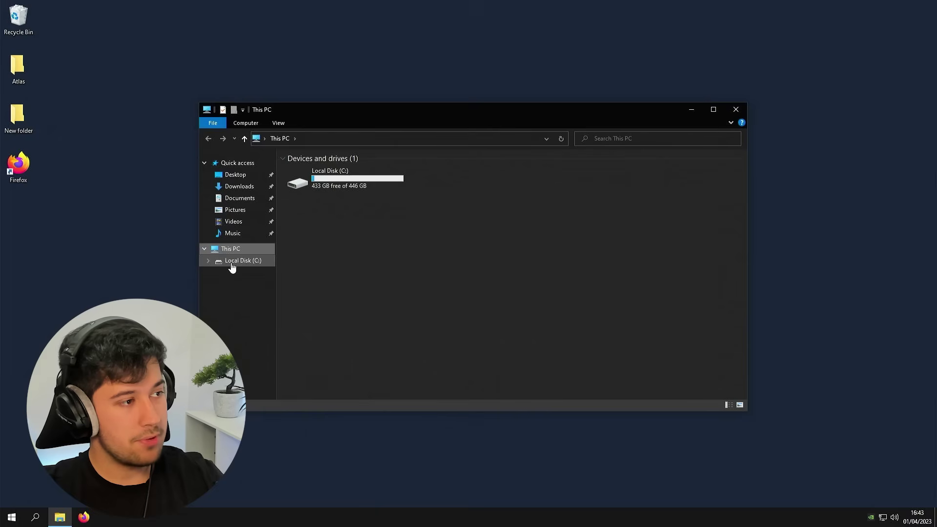
click(234, 260)
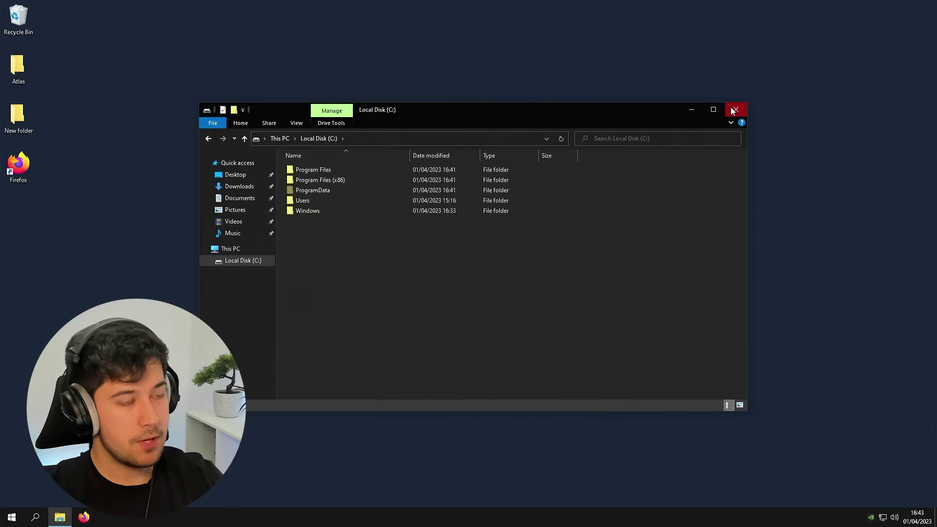
- Close File Explorer and expand the Windows System, PowerShell and Ease of Access Start folders
click(736, 110)
click(17, 520)
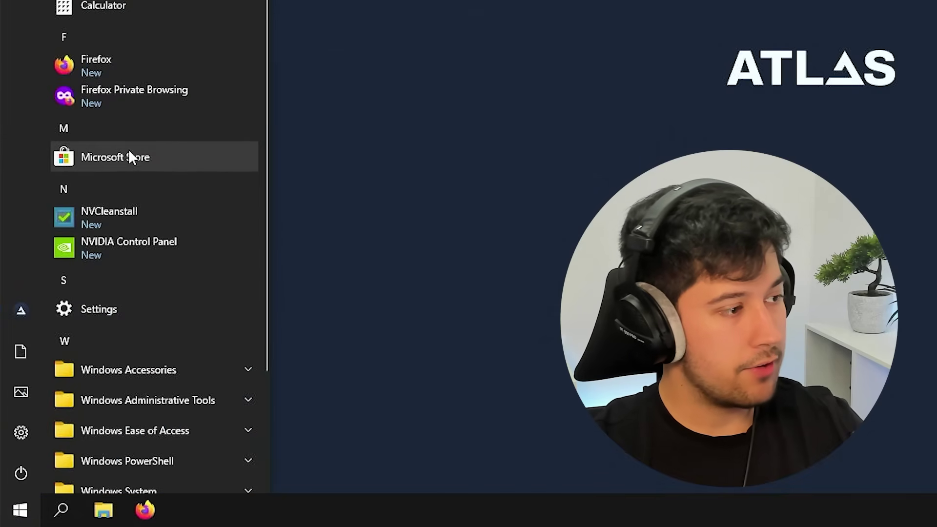
scroll(149, 293, down, 3)
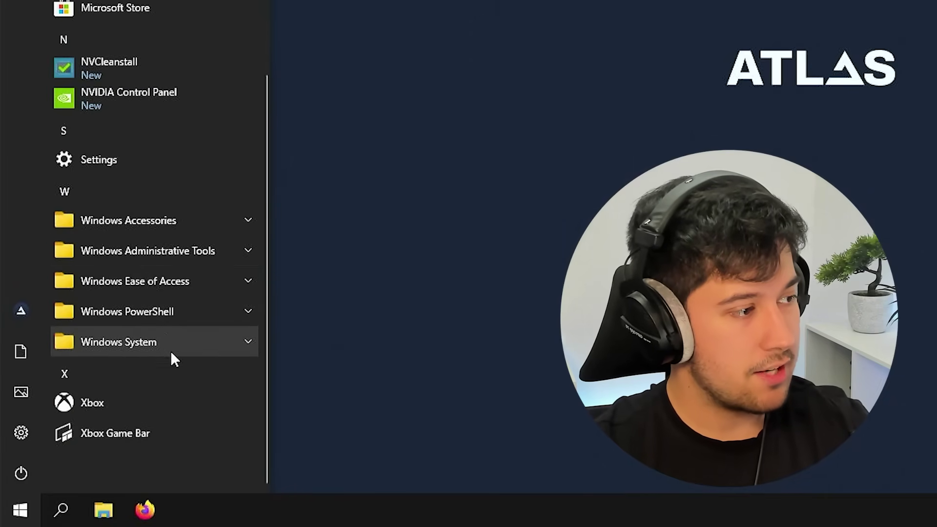
click(166, 341)
click(149, 99)
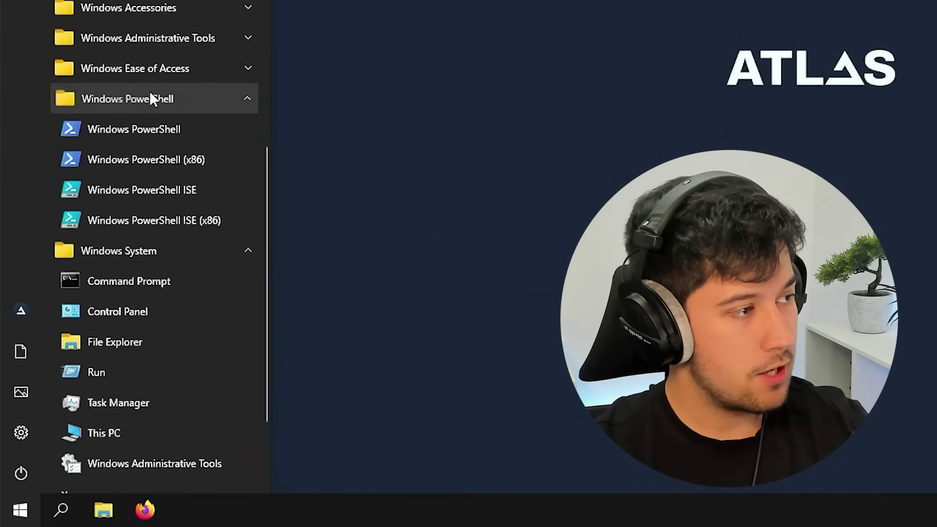
click(139, 69)
scroll(129, 139, up, 2)
scroll(126, 139, up, 2)
- Toggle Accessories and Administrative Tools, collapse the other folders, then launch and close Calculator
click(109, 171)
click(112, 171)
click(117, 201)
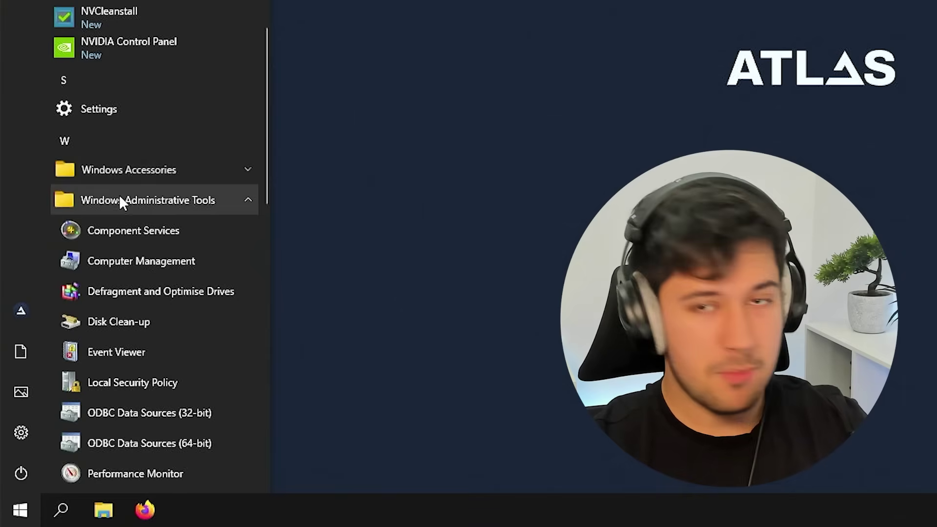
click(125, 198)
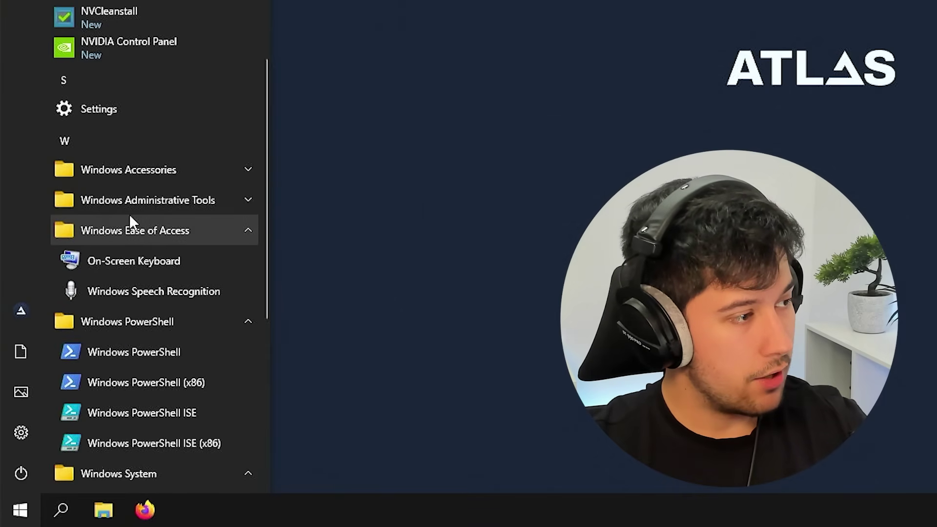
click(128, 227)
click(126, 260)
scroll(133, 300, down, 3)
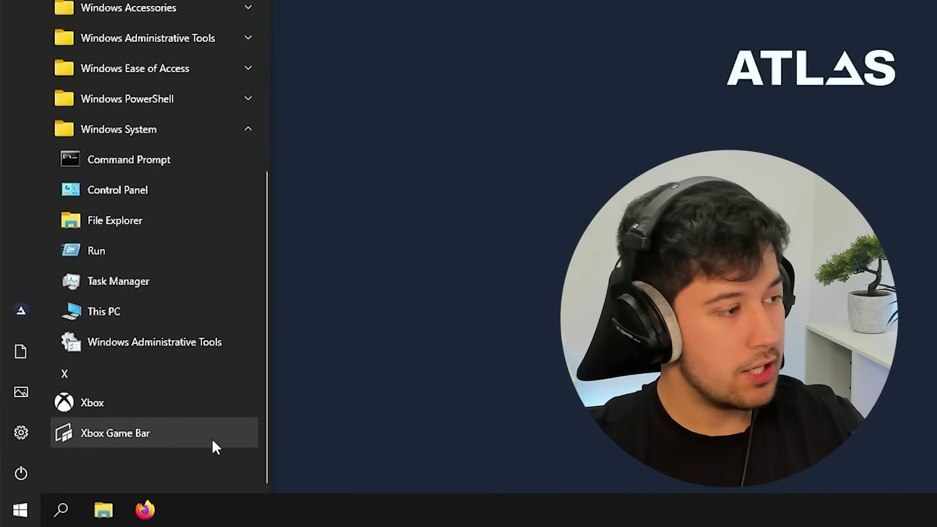
scroll(176, 293, up, 7)
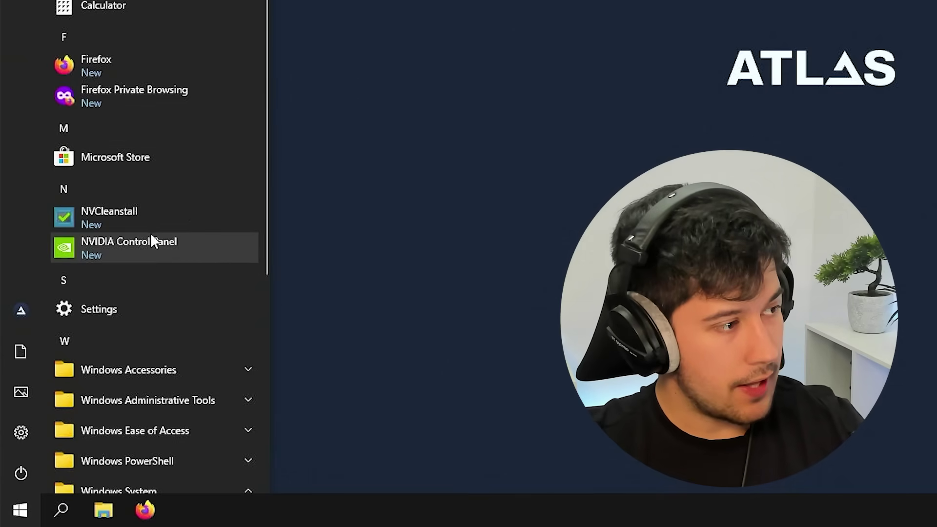
click(99, 3)
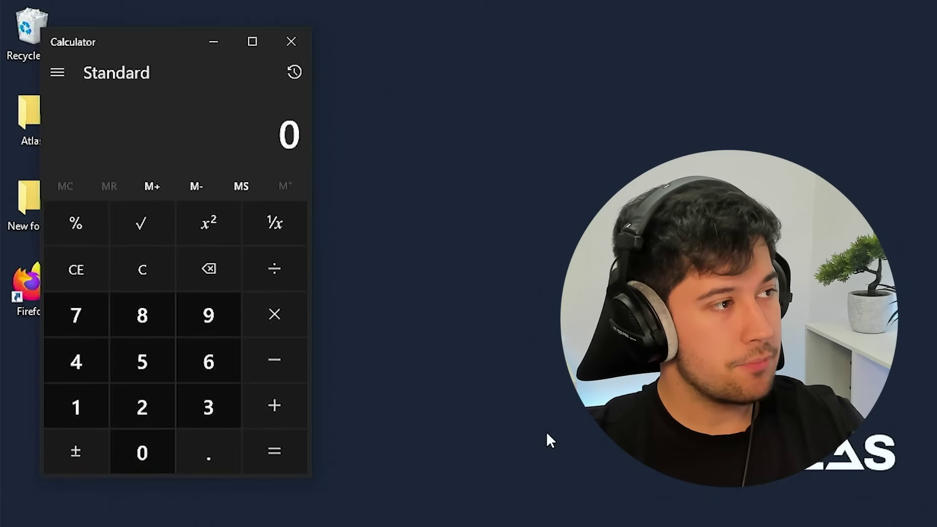
key(alt+F4)
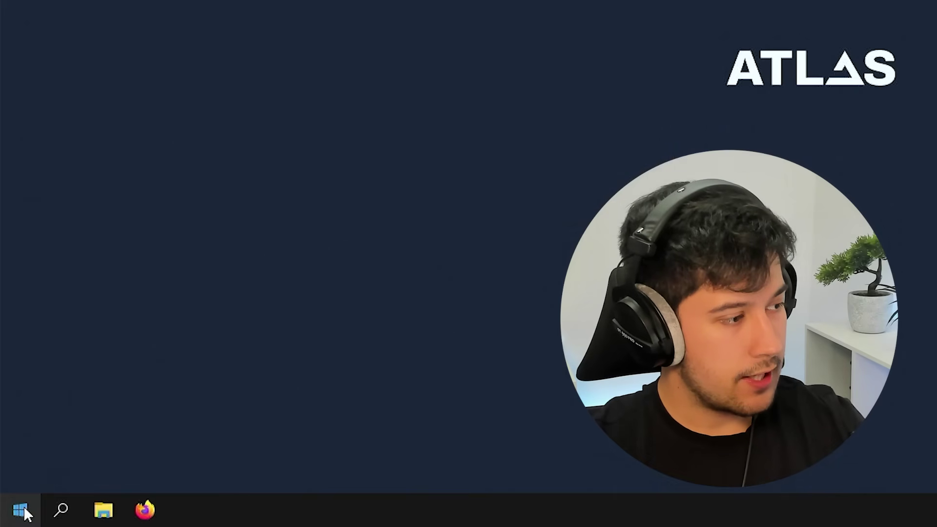
- Relaunch Calculator from the Start menu and drag it to the centre of the desktop
click(20, 511)
scroll(126, 296, down, 3)
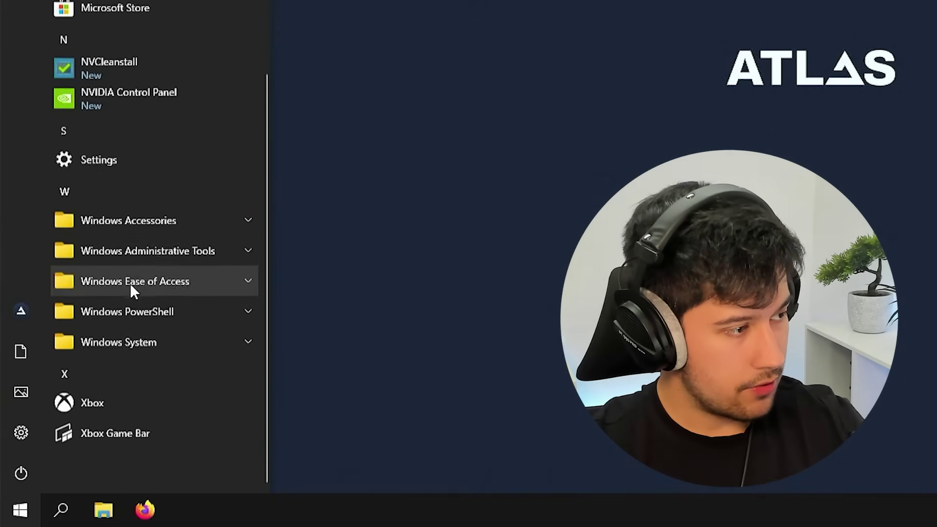
click(148, 250)
click(131, 221)
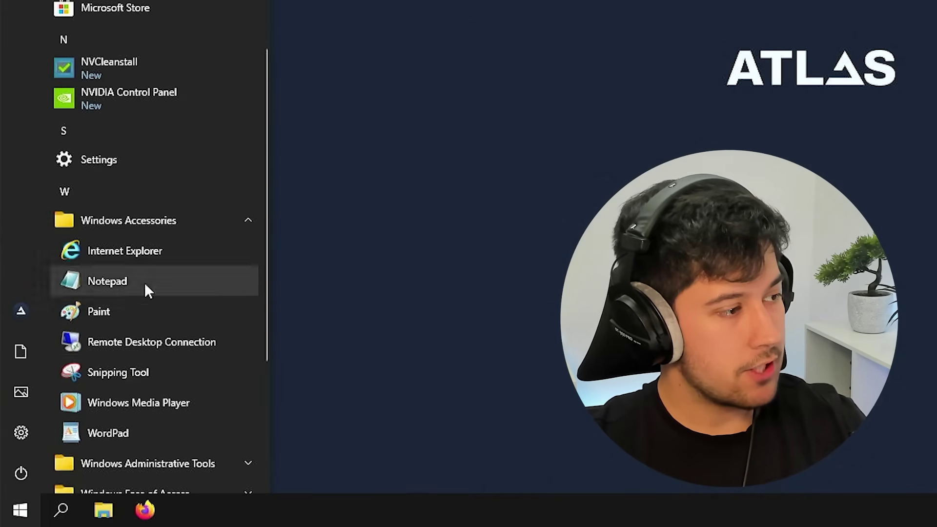
click(130, 232)
scroll(124, 147, up, 3)
click(117, 7)
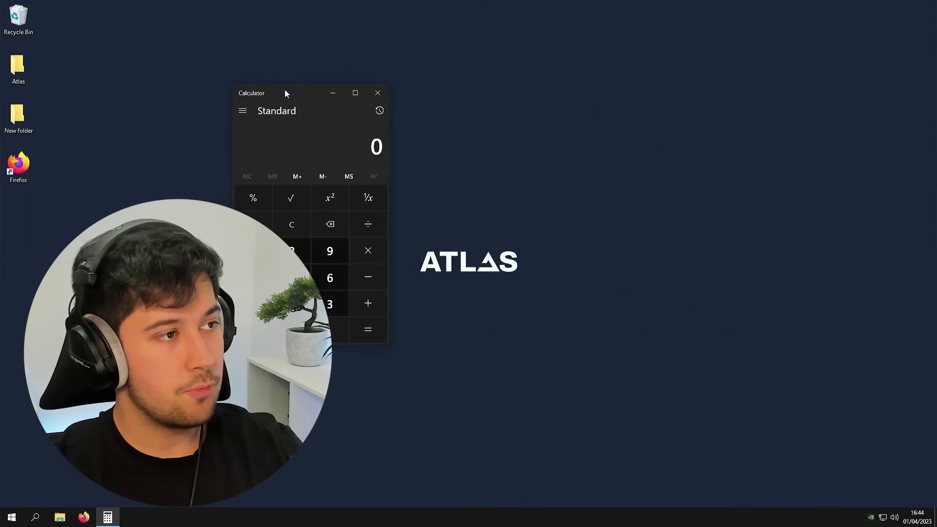
drag(284, 92, 448, 96)
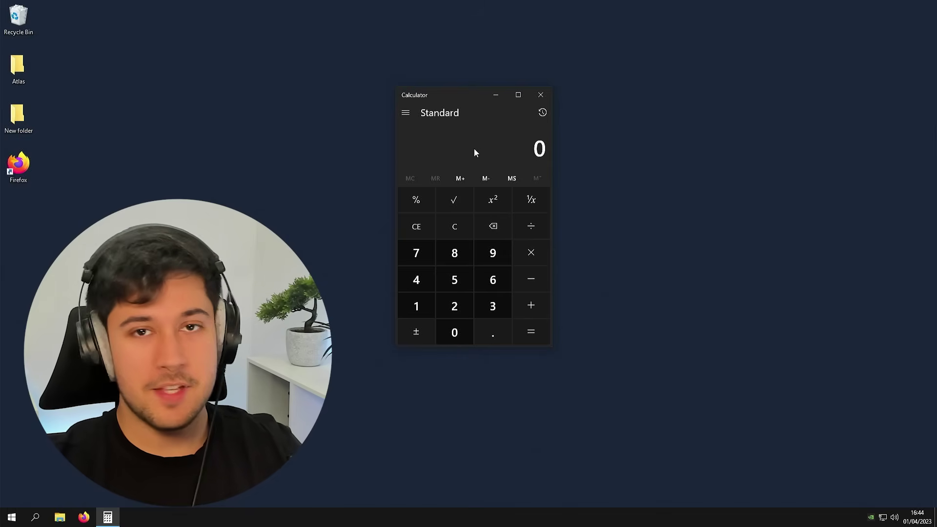
- Close Calculator, search Windows for 'notrodan' with the Apps filter, and select the search text
click(541, 95)
click(35, 518)
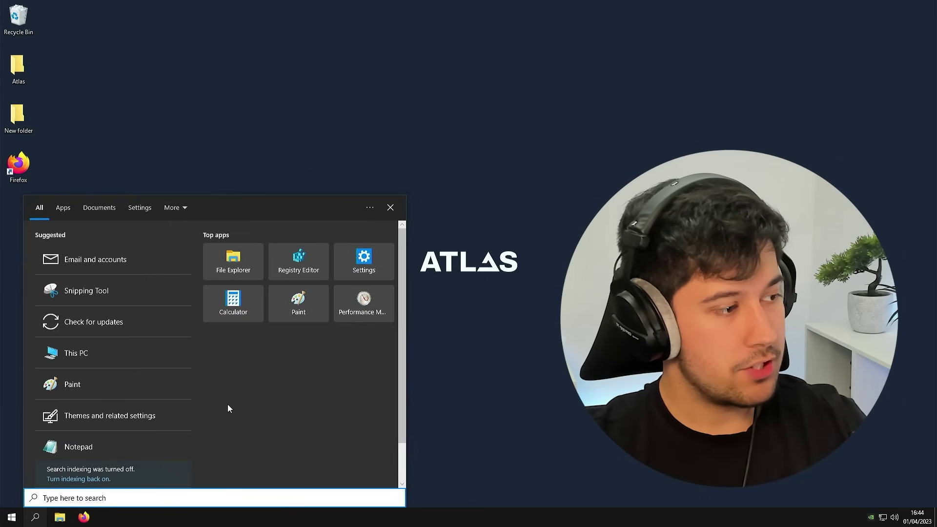
text(not)
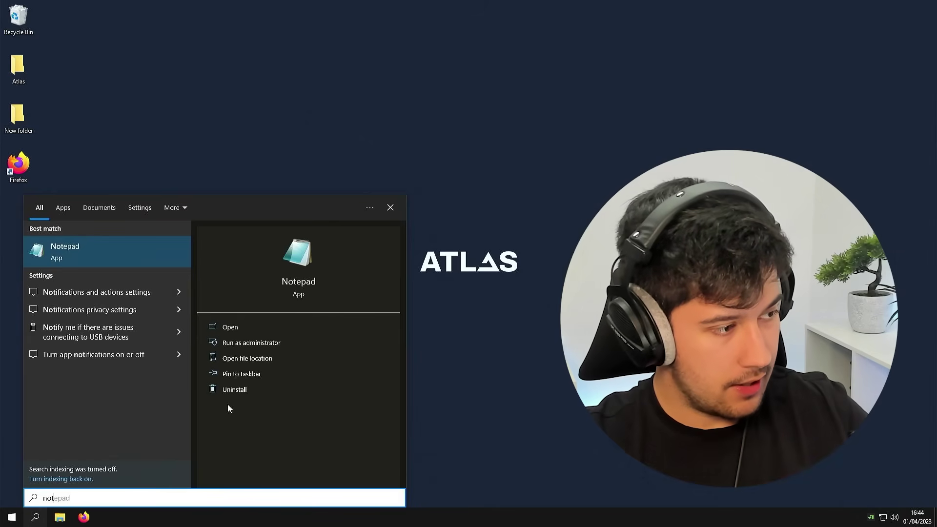
text(rodan)
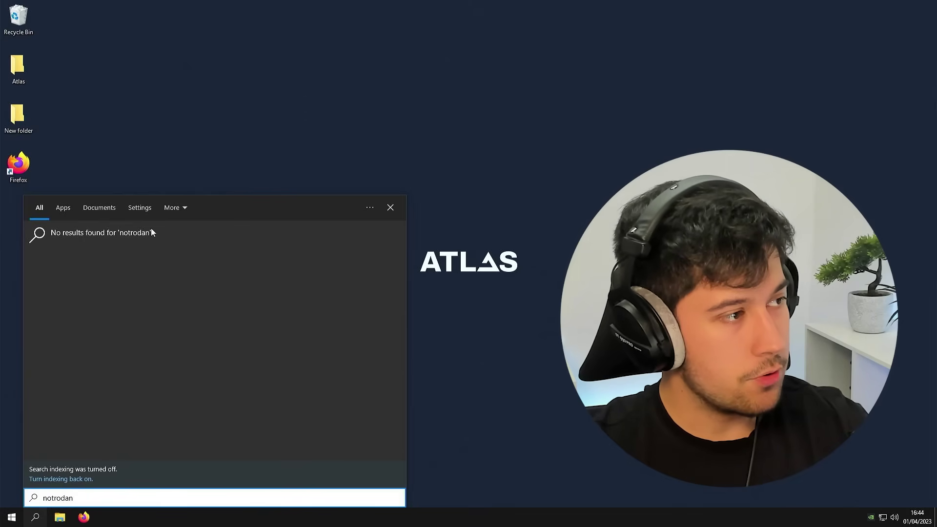
click(62, 209)
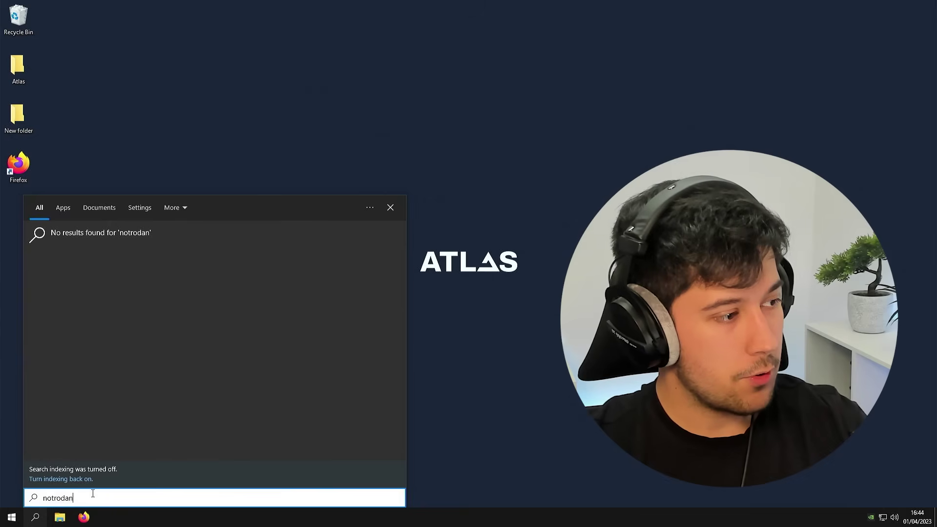
key(ctrl+a)
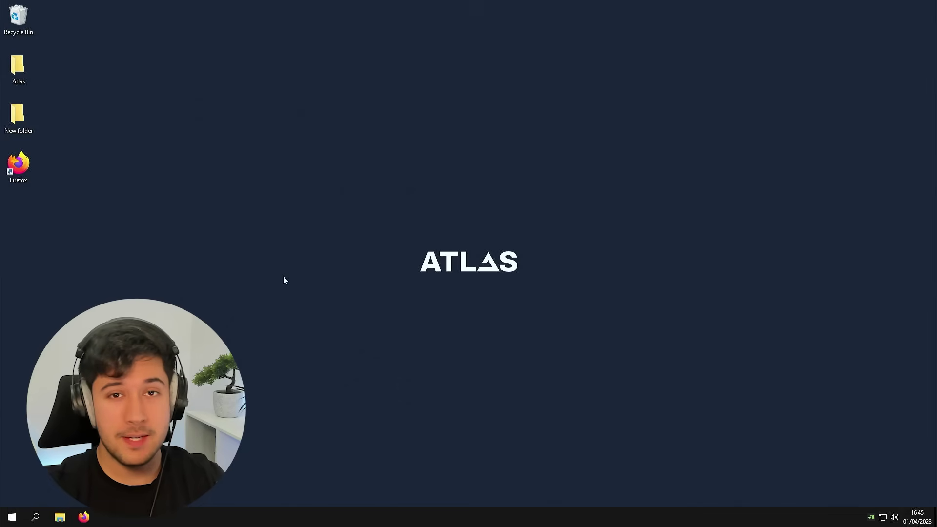
- Open Task Manager from the taskbar, check App history, then show the Performance graphs
drag(391, 219, 578, 293)
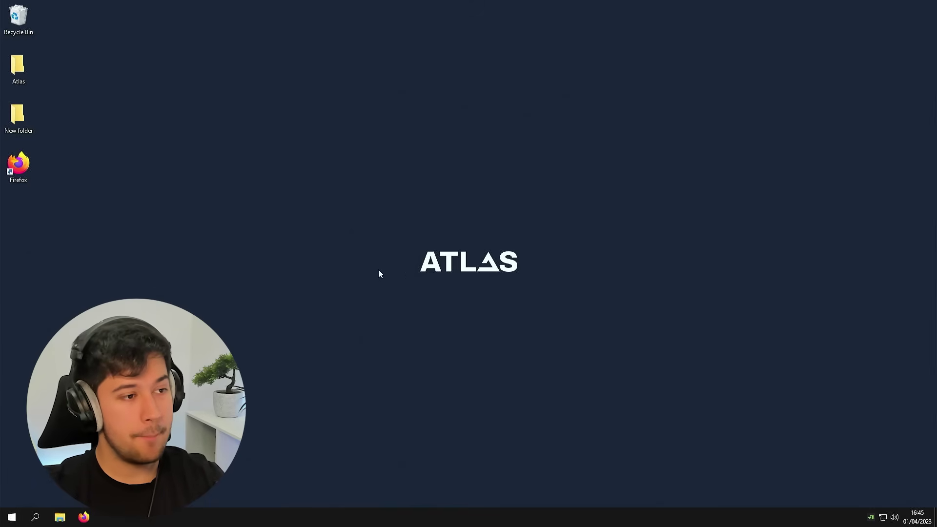
right_click(391, 524)
click(448, 469)
click(380, 110)
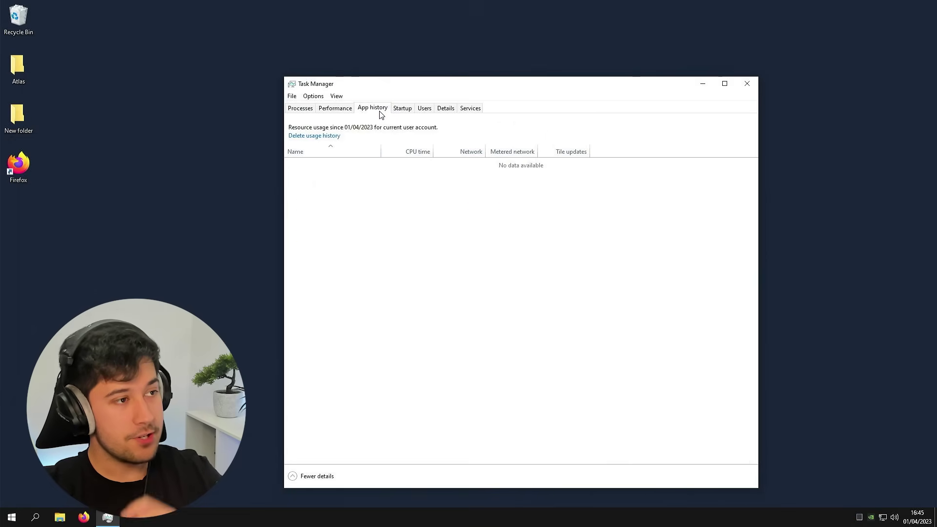
click(349, 108)
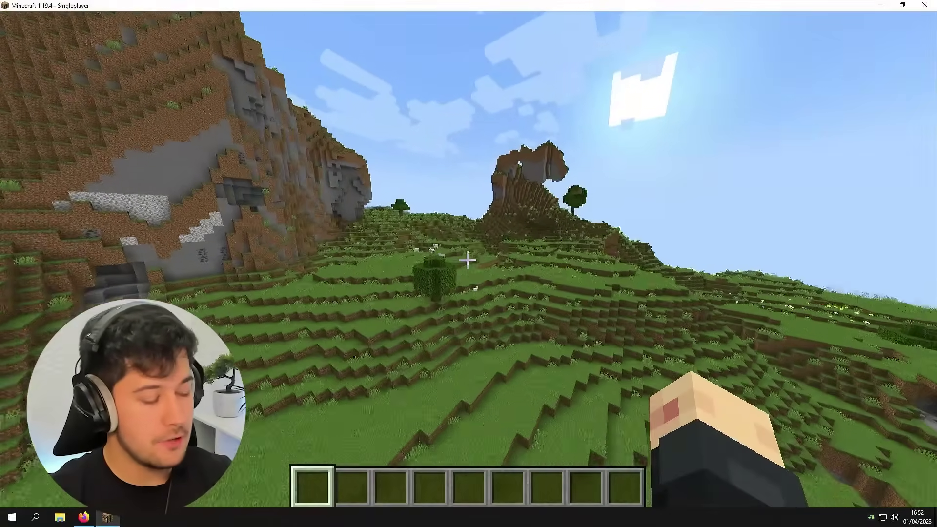
- Walk east over the Minecraft hills with the F3 debug overlay on, then hide it
key(F3)
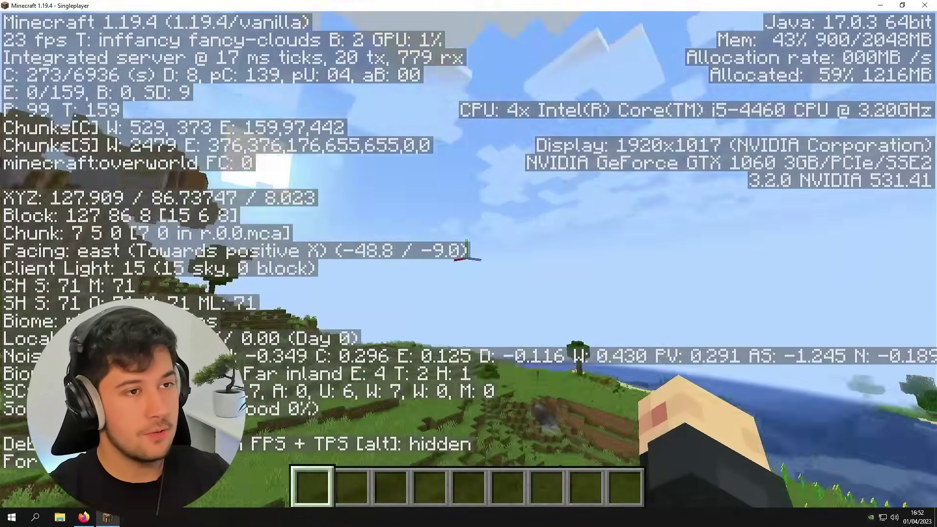
key(w)
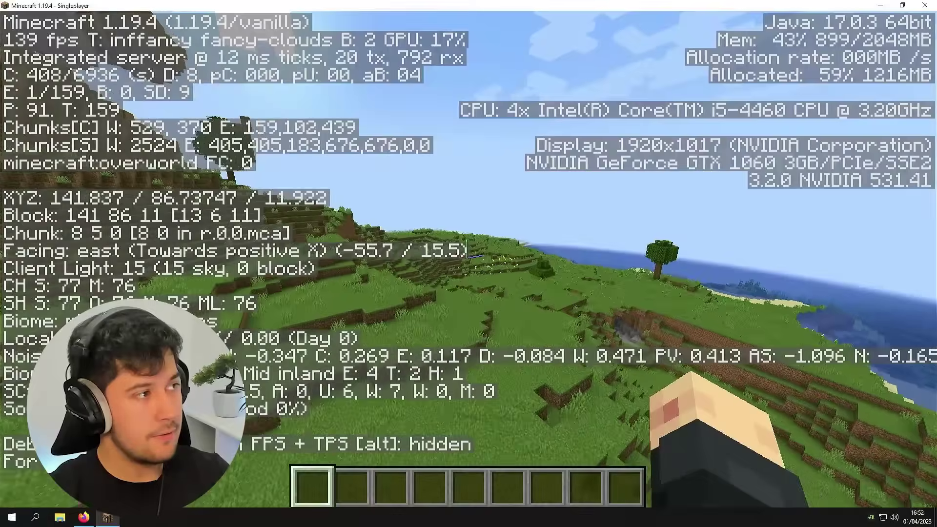
key(w)
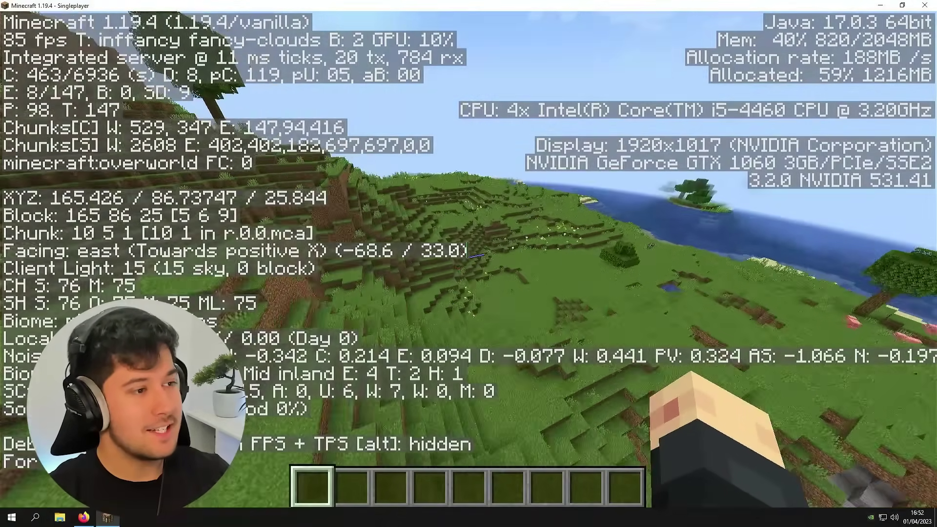
key(w)
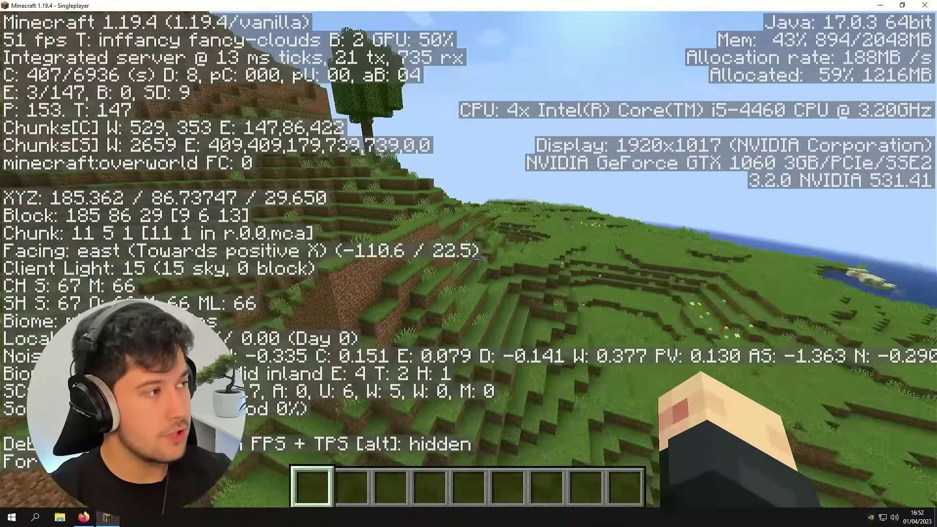
key(w)
key(F3)
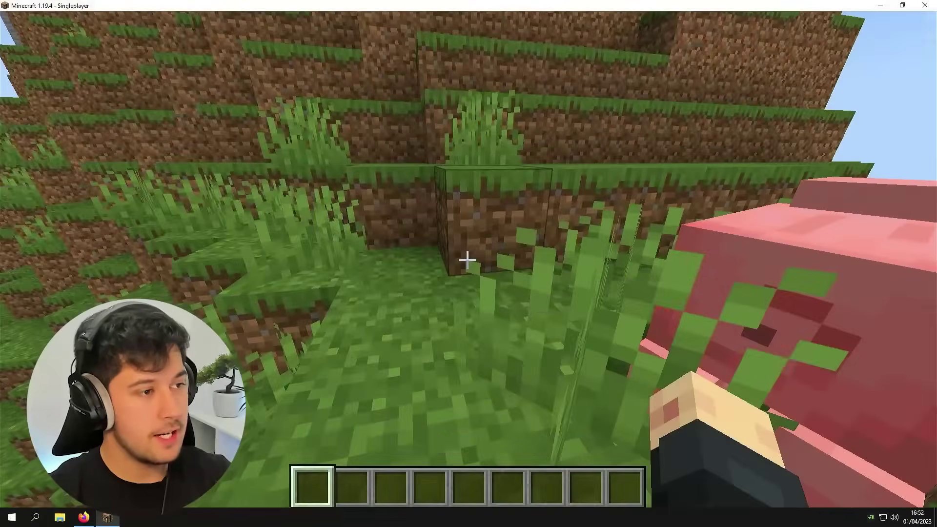
- Walk past the tree across the grassland and open the creative inventory
key(w)
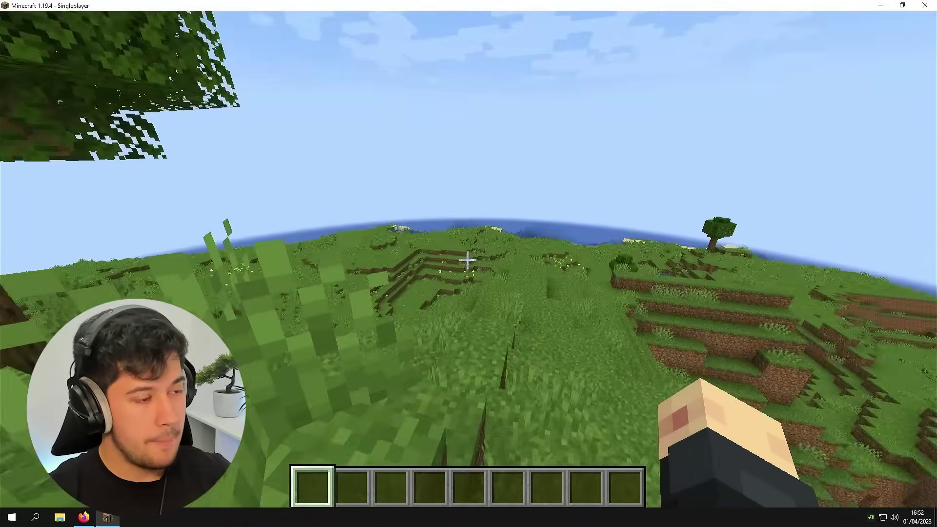
key(w)
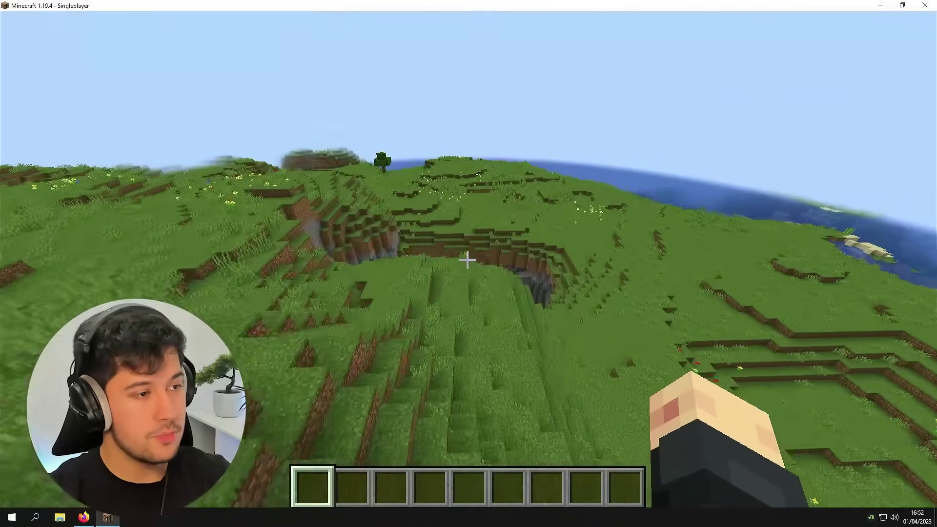
key(w)
key(e)
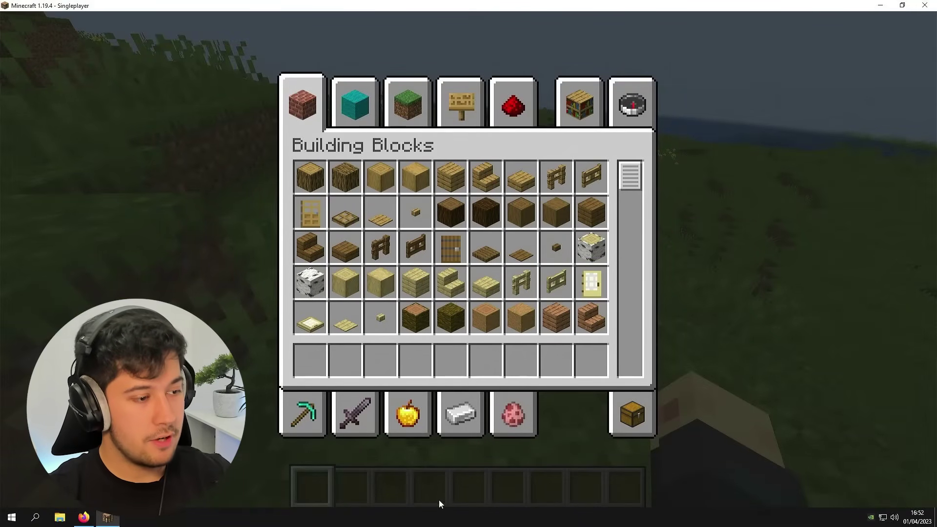
- In Task Manager, view the Startup, Performance and Processes tabs and scroll the process list
right_click(424, 517)
click(457, 479)
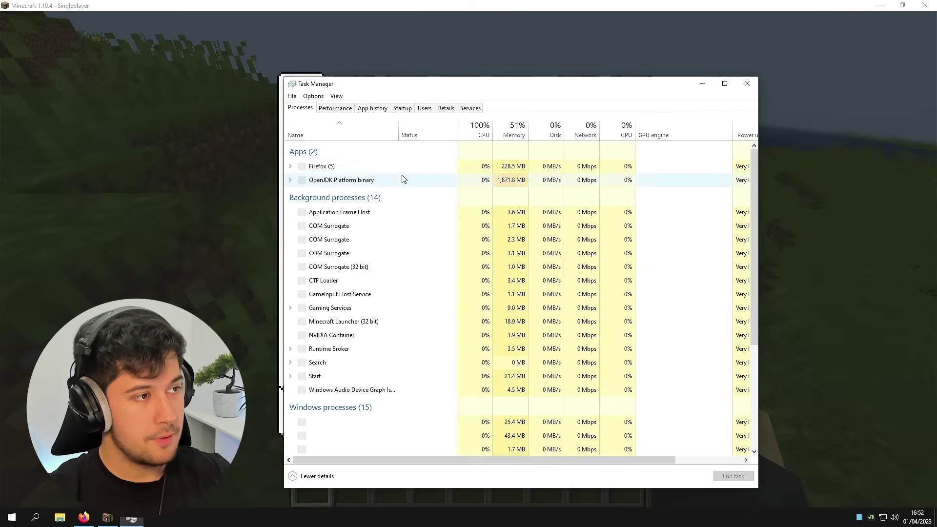
click(400, 108)
click(352, 109)
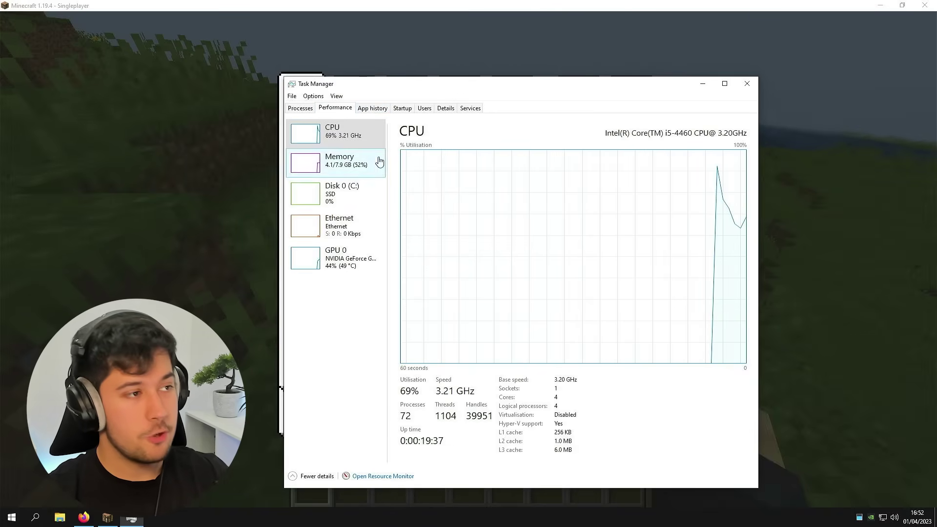
click(300, 108)
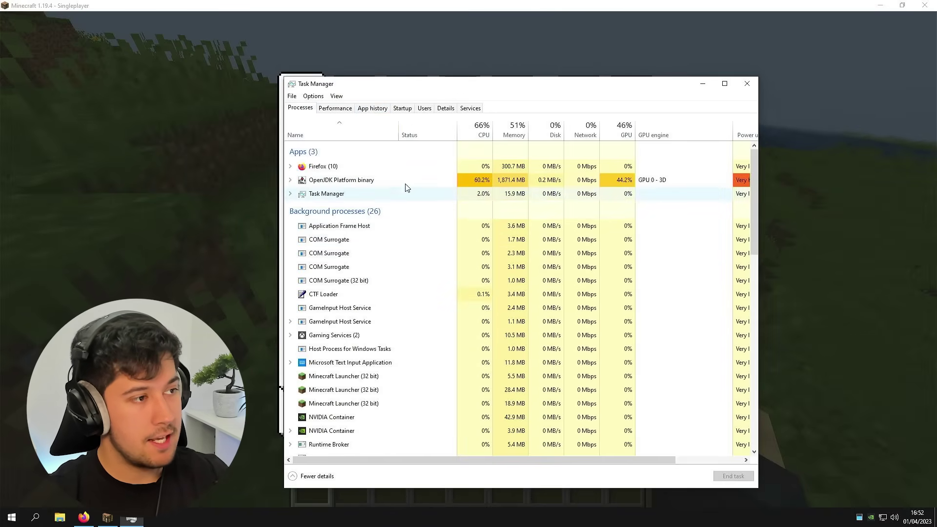
scroll(338, 324, down, 1)
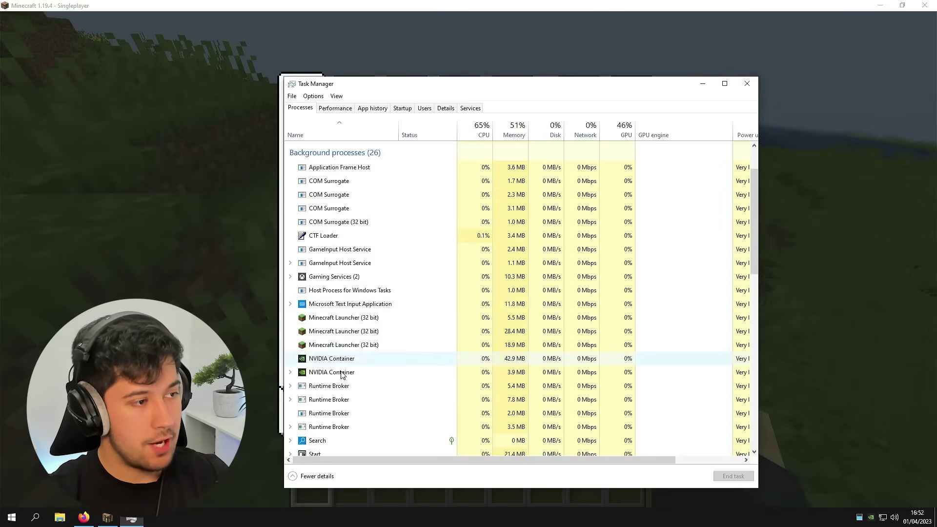
scroll(356, 342, down, 2)
scroll(376, 312, up, 2)
scroll(385, 284, down, 2)
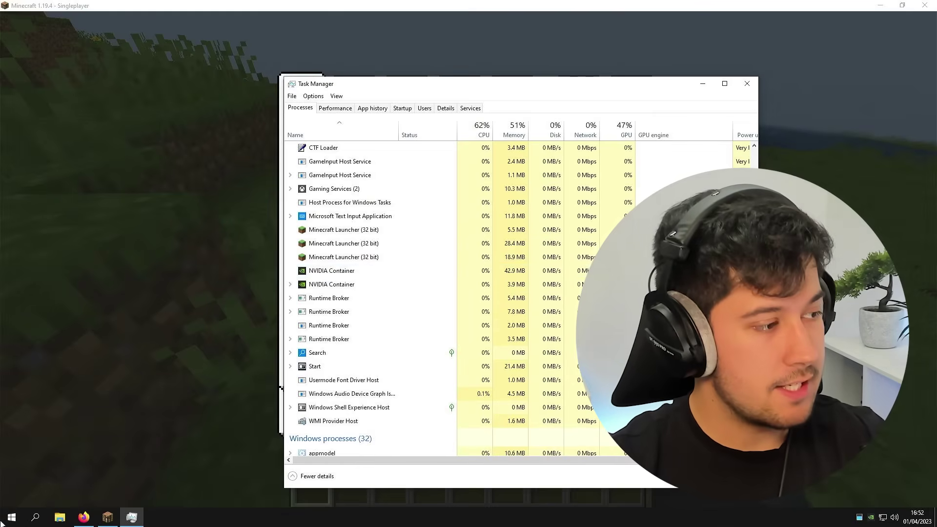
click(12, 516)
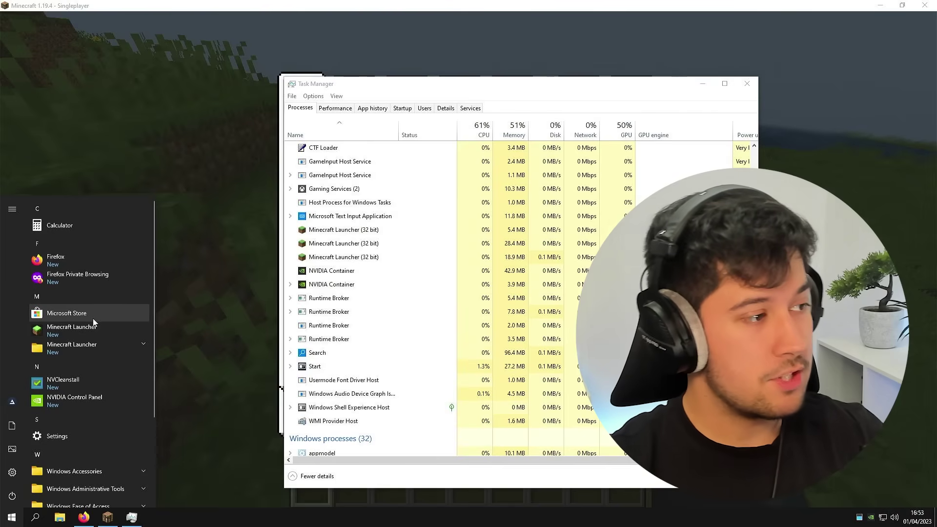
- Return to Minecraft, close the inventory, fly down into the plains village and walk over the ravine
click(220, 250)
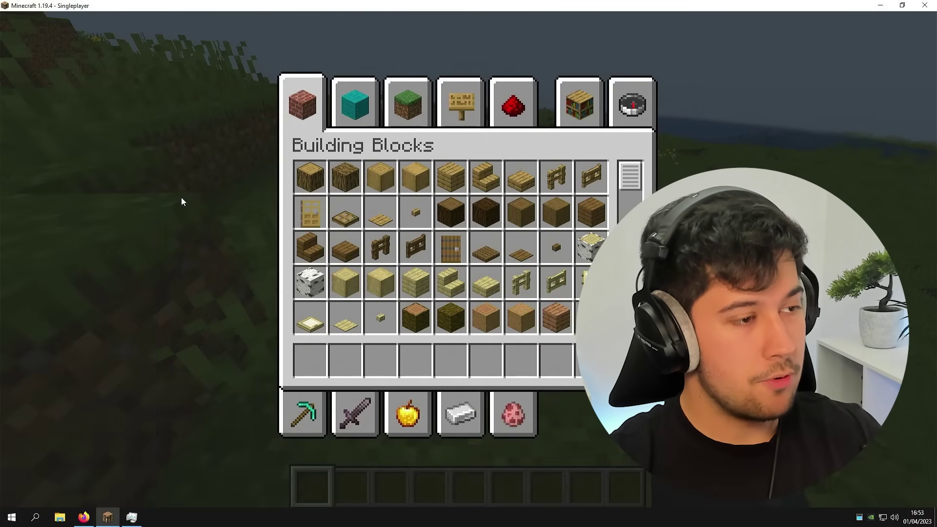
key(e)
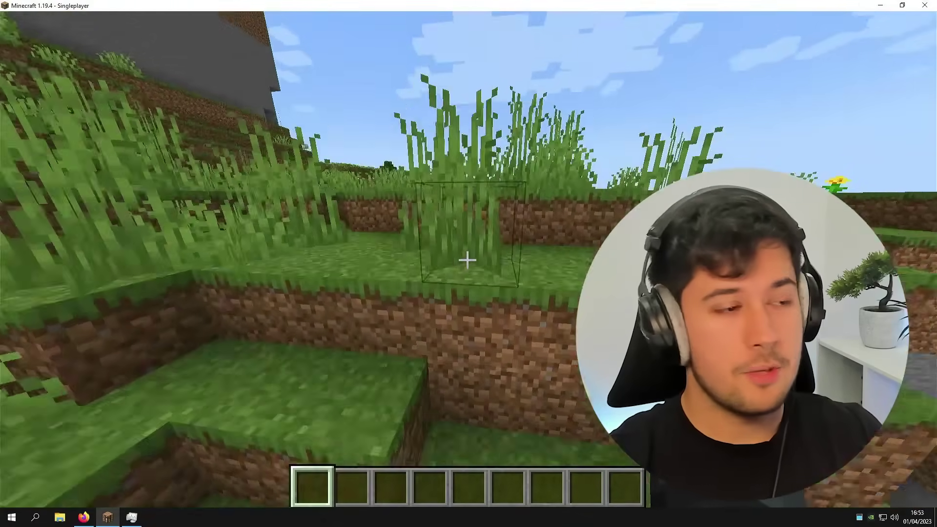
key(w)
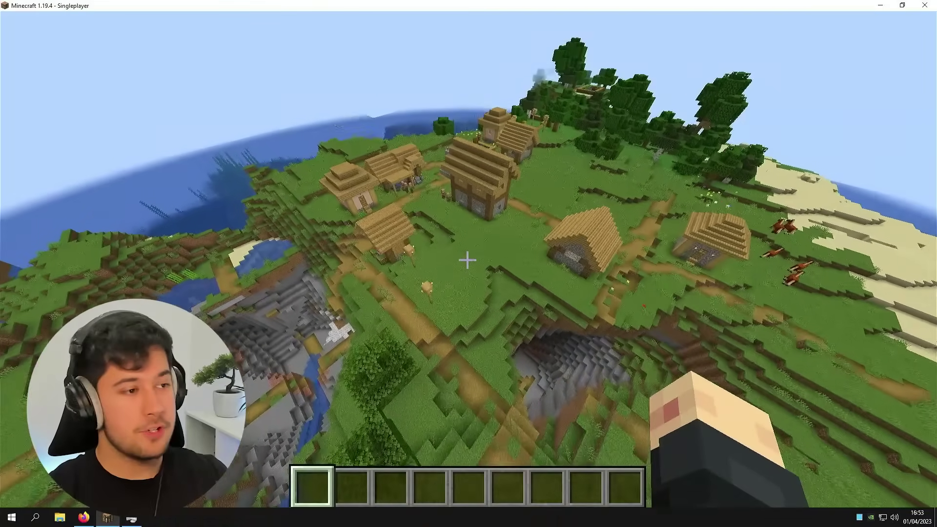
key(w)
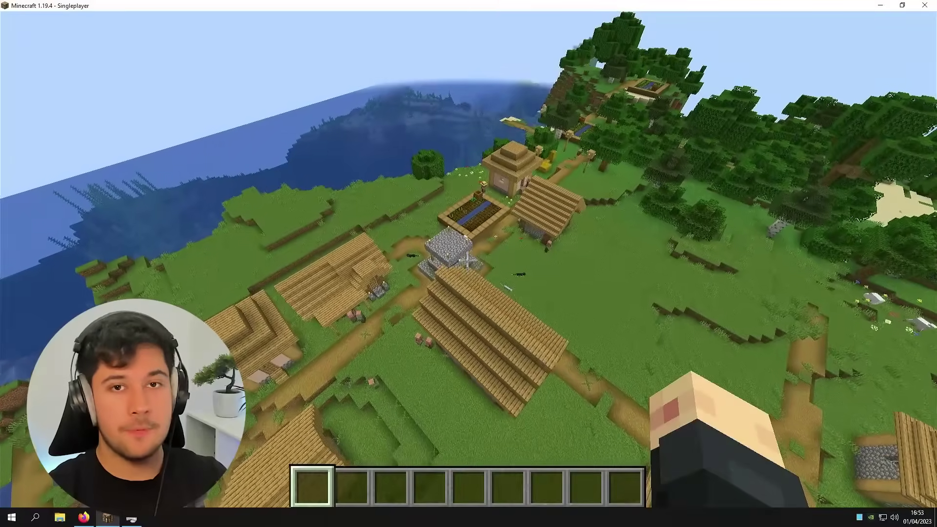
key(w)
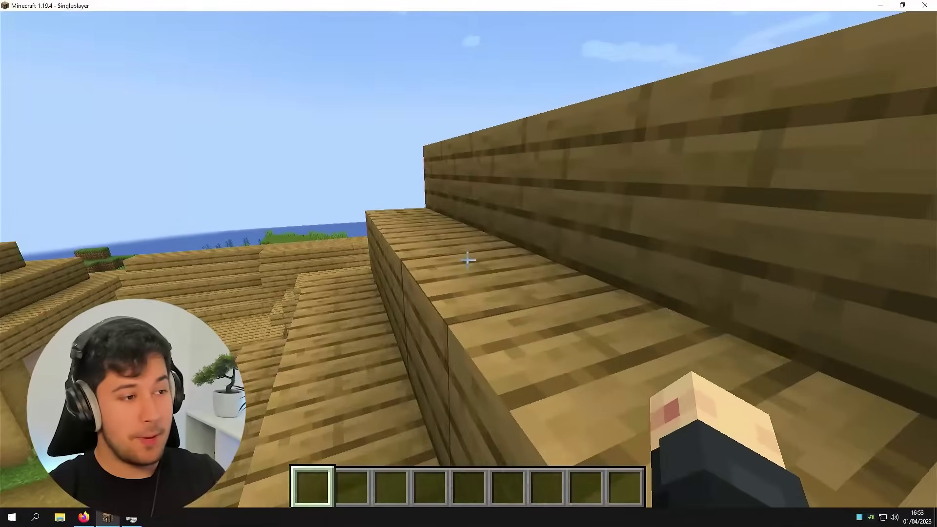
key(w)
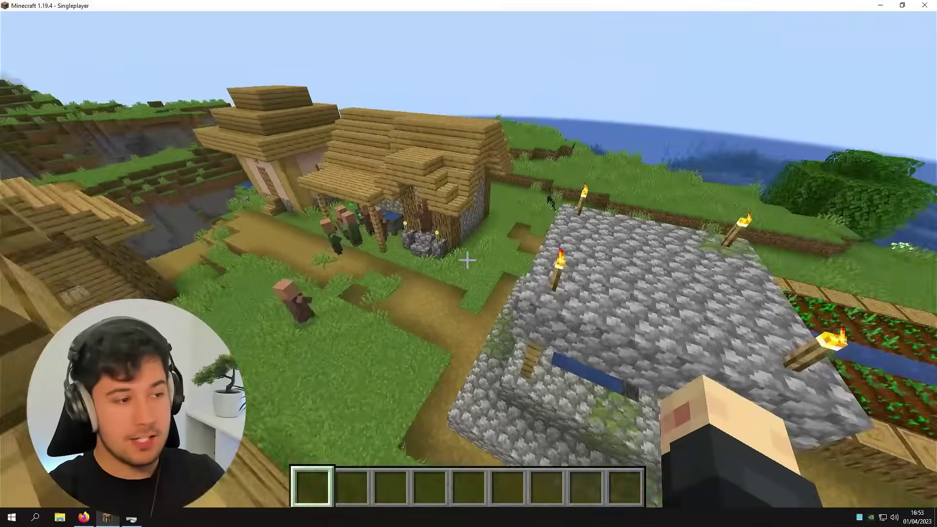
key(w)
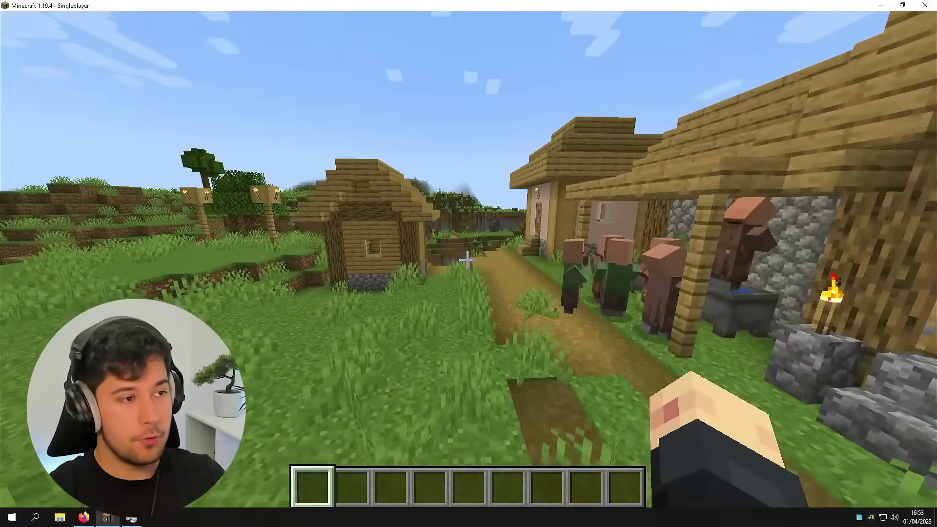
key(w)
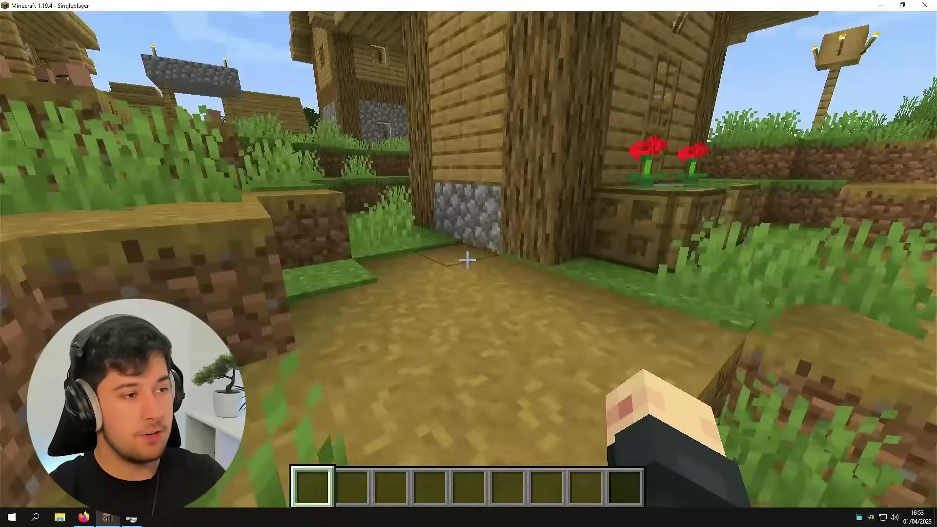
key(w)
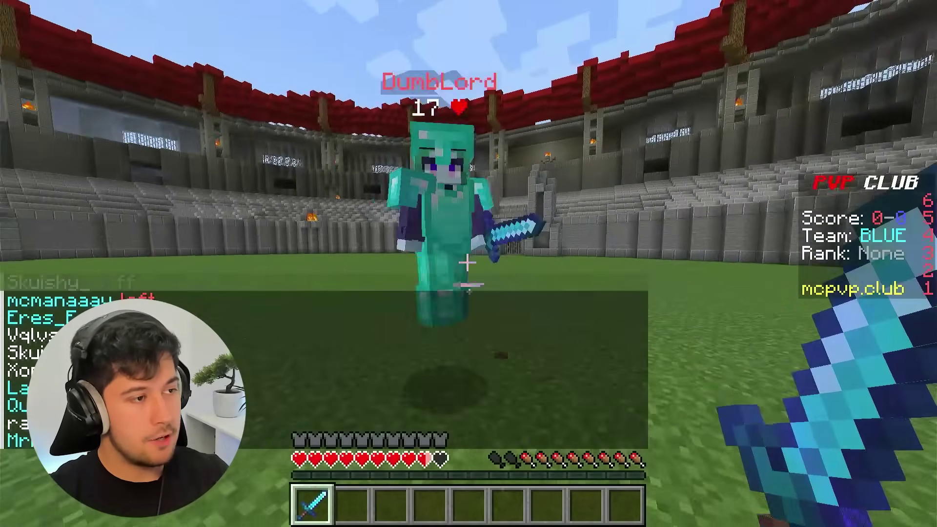
- Strike the opponent repeatedly with the diamond sword through the duel rounds until the 0-1 loss
click(468, 263)
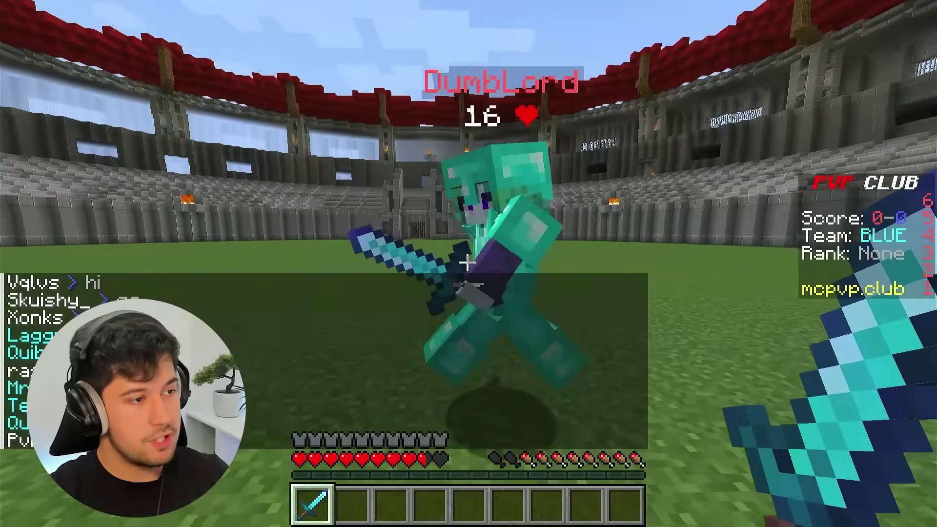
click(467, 263)
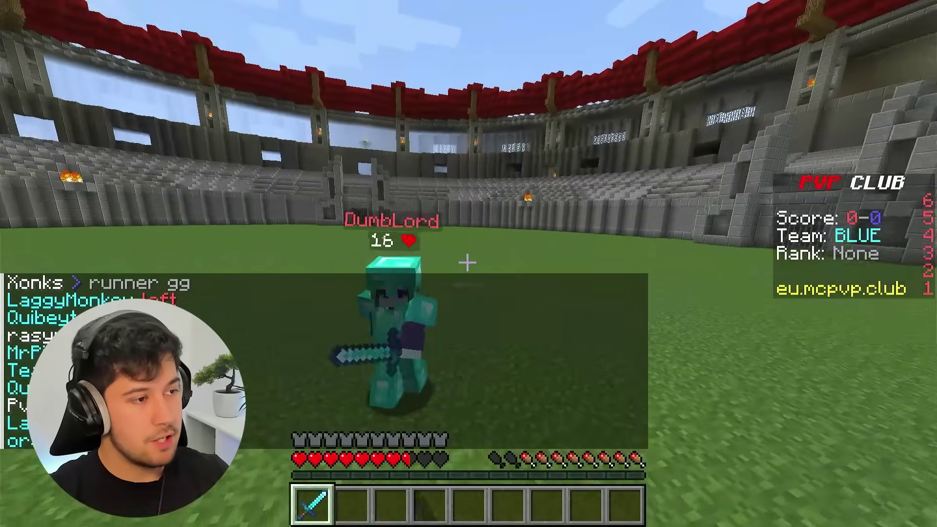
click(468, 263)
click(468, 264)
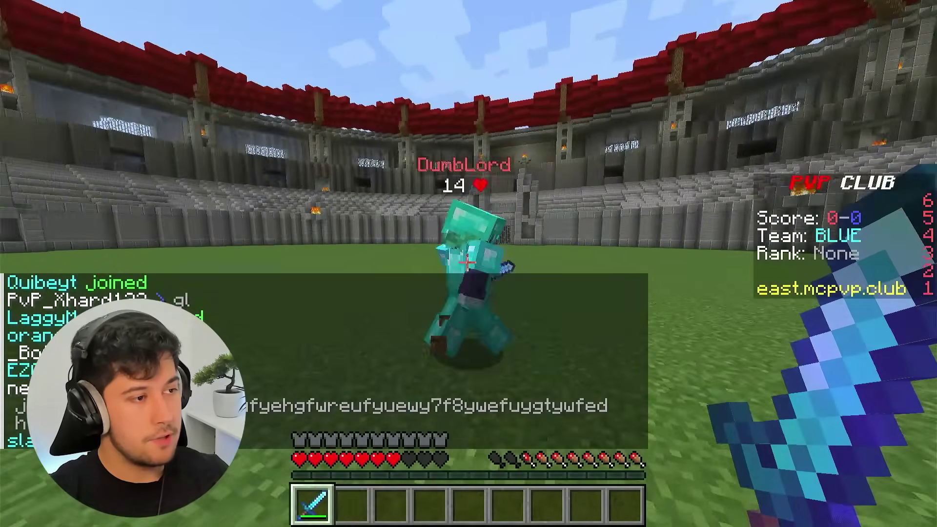
click(467, 263)
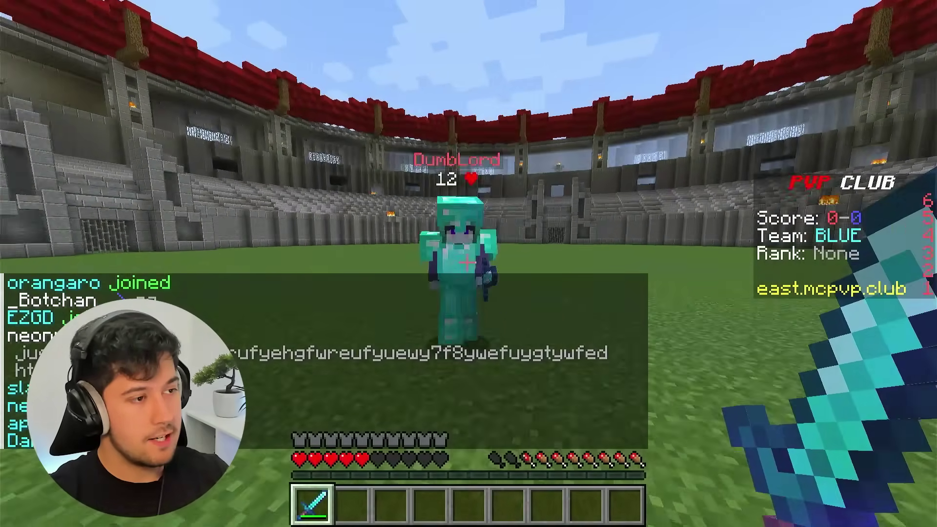
click(468, 264)
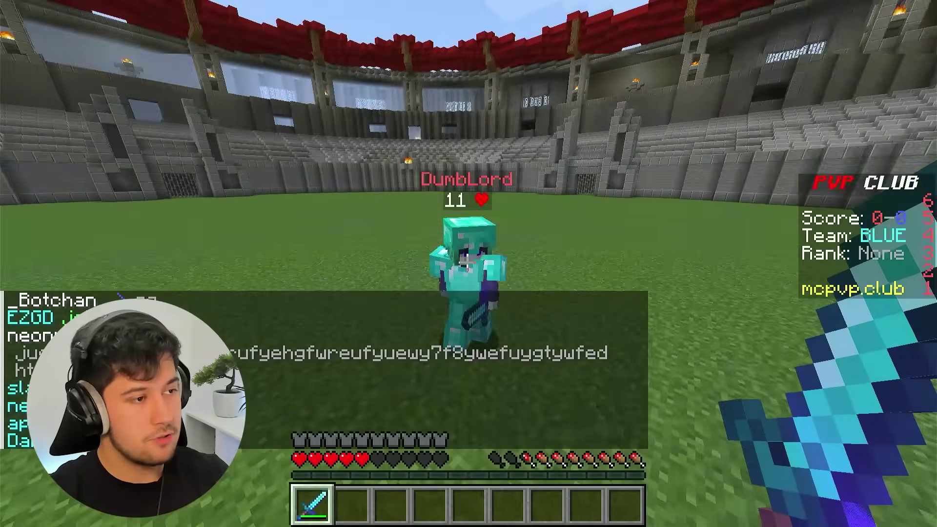
click(467, 264)
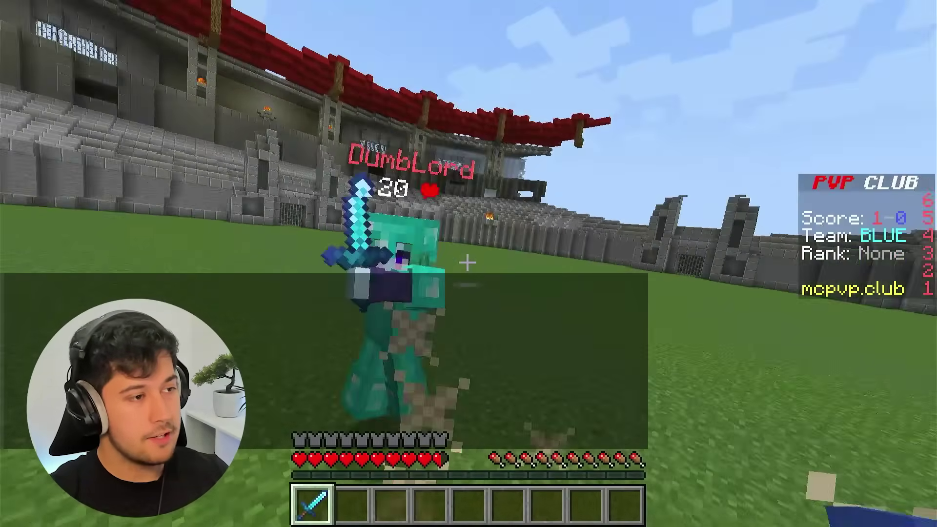
click(467, 264)
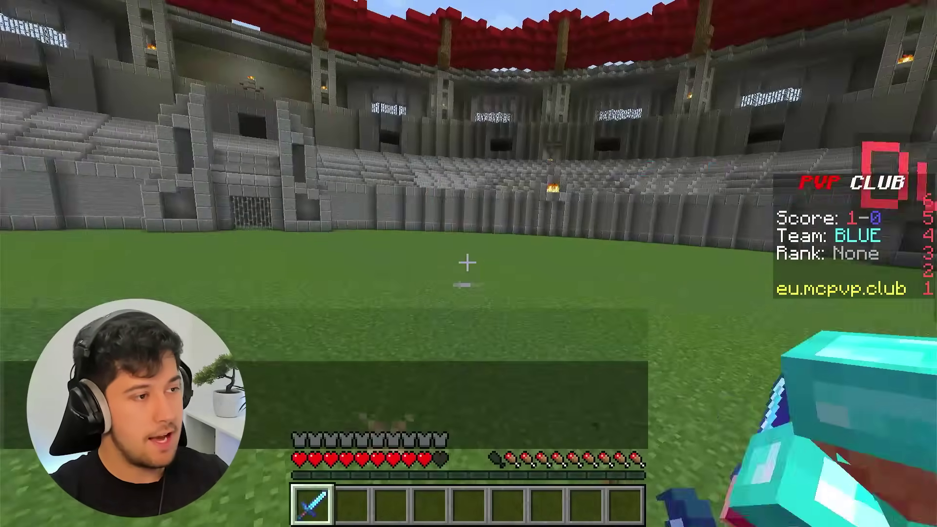
click(467, 263)
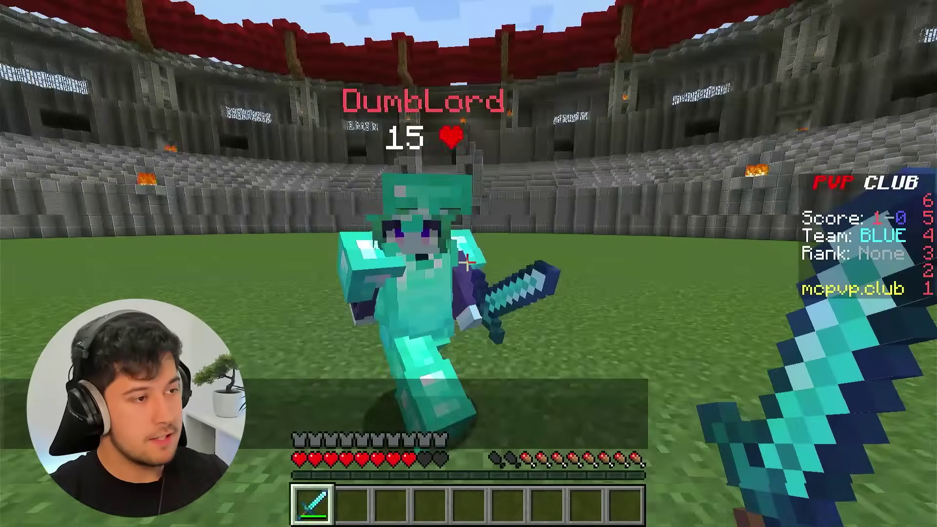
click(467, 264)
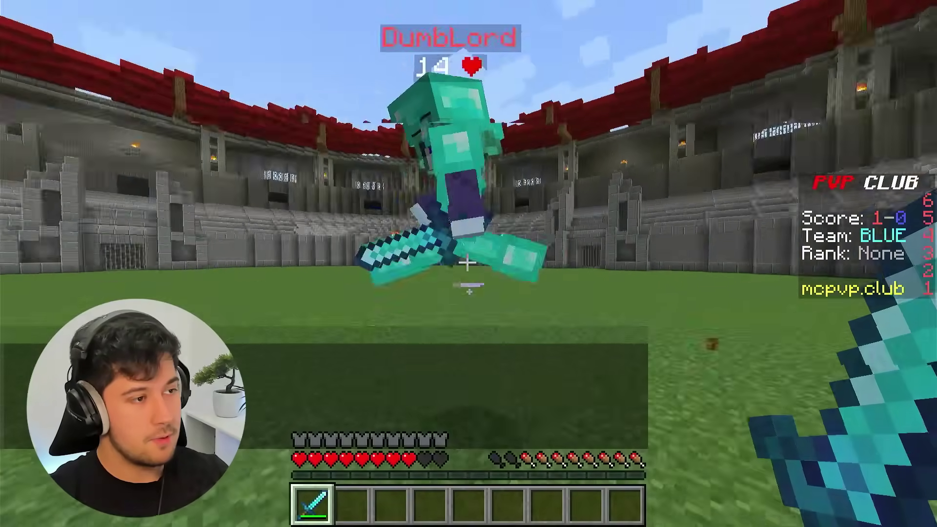
click(467, 263)
click(468, 264)
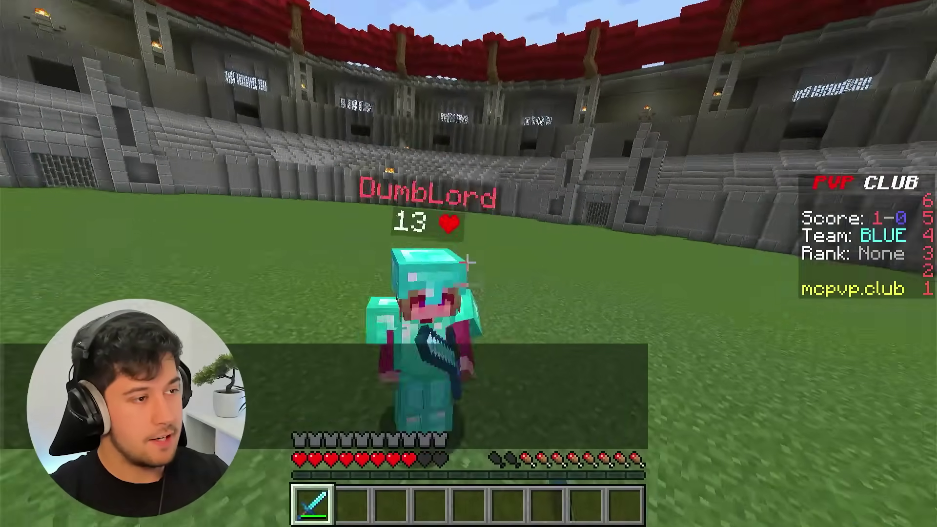
click(468, 264)
click(467, 264)
click(468, 264)
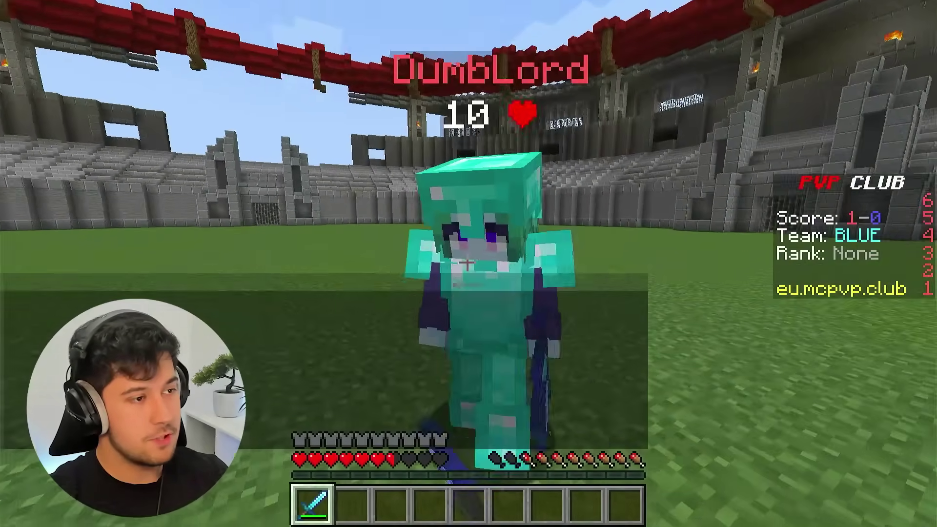
click(467, 263)
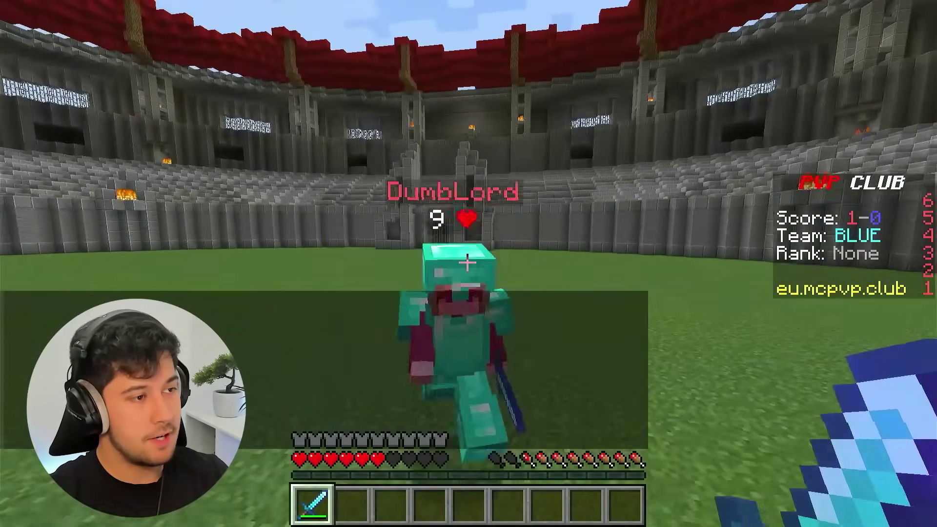
click(468, 263)
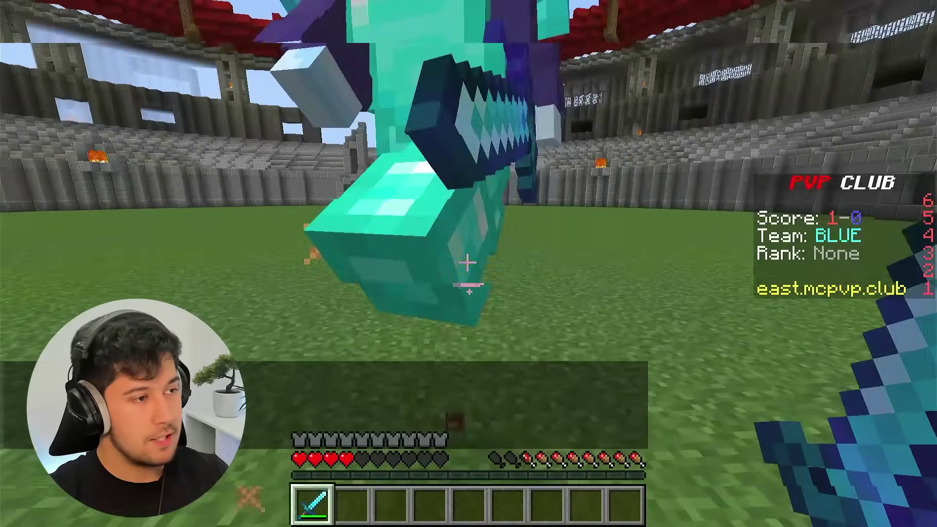
click(468, 264)
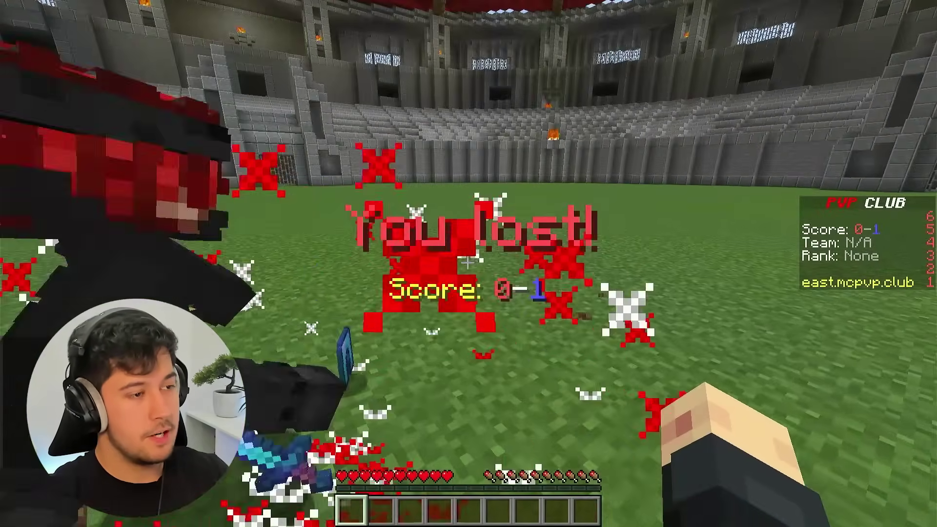
- Switch to hotbar slot 2 and walk through the KIT CREATOR ship and over the bridge
key(2)
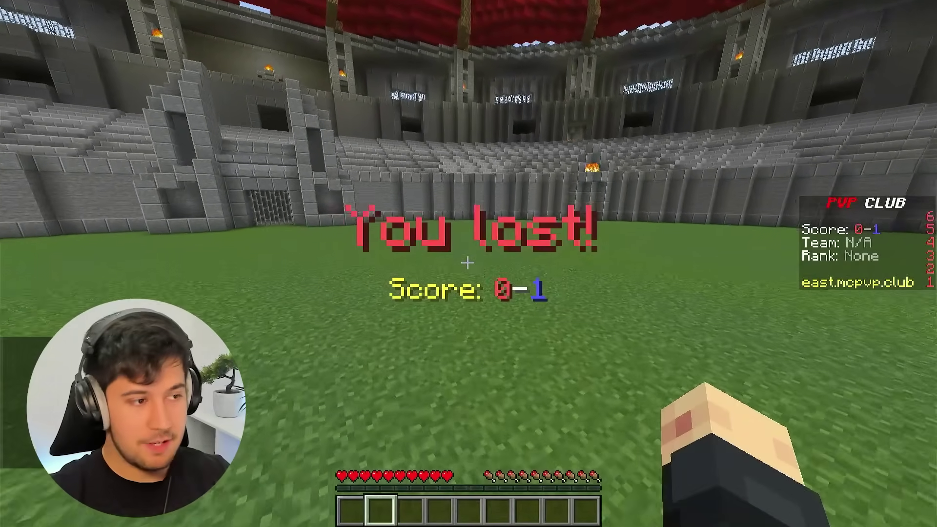
key(w)
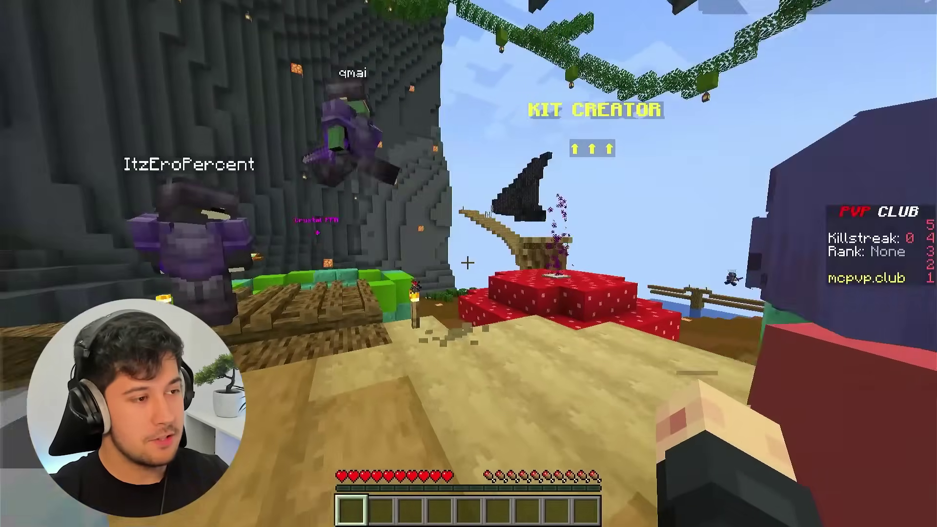
key(w)
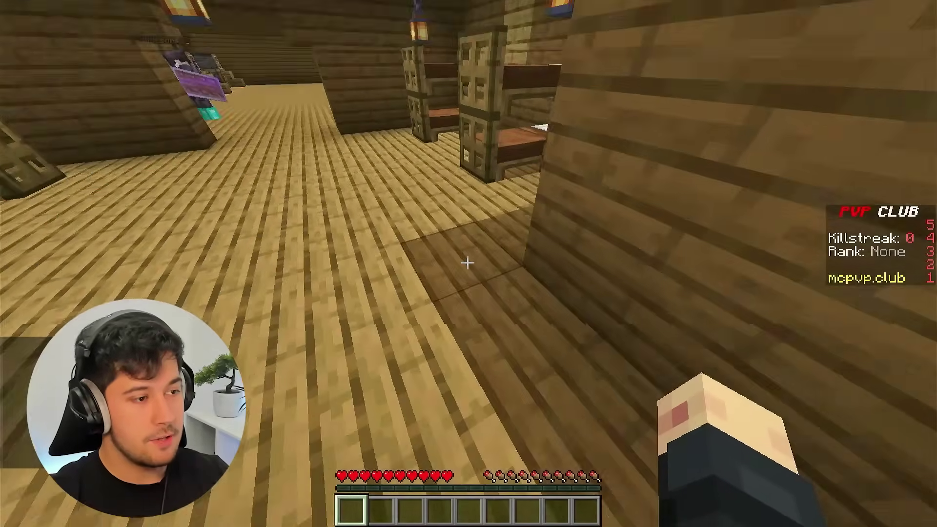
key(w)
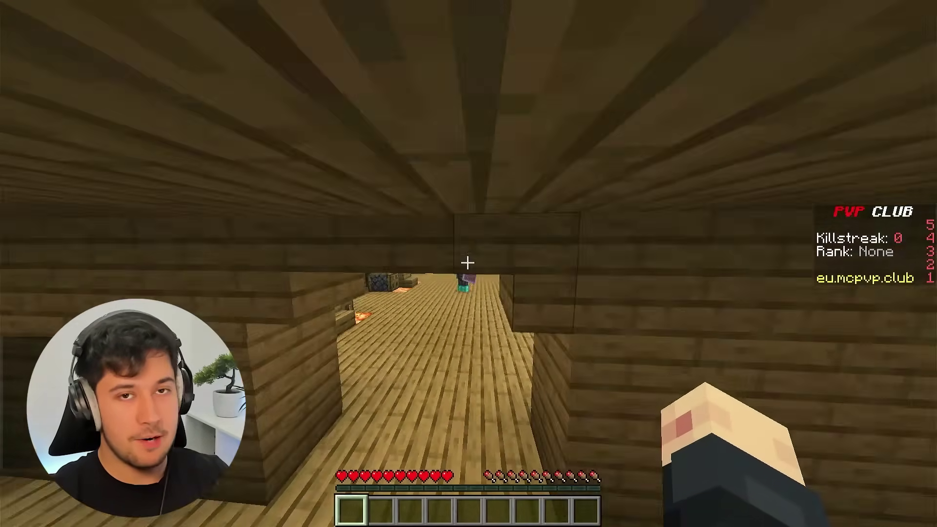
key(w)
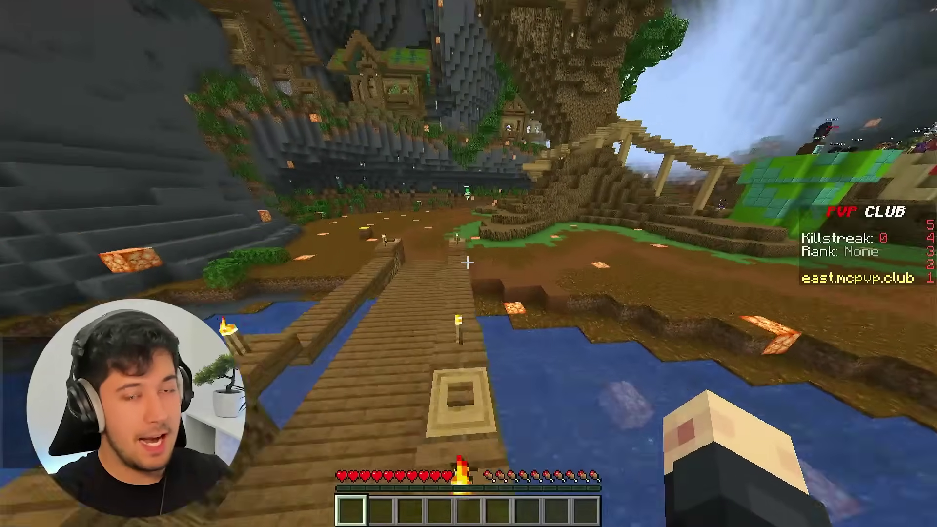
key(w)
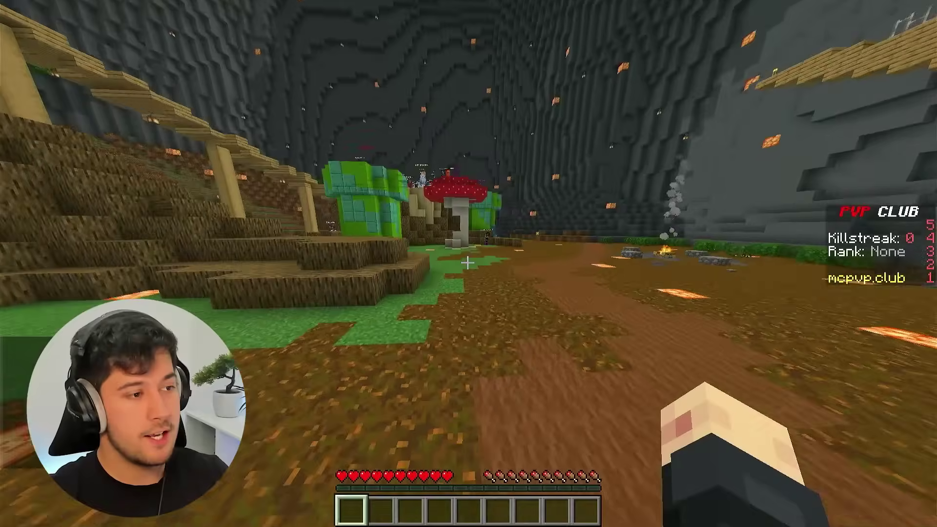
- Climb up the tree, then approach the crowd of players and step back toward the stairs
key(w)
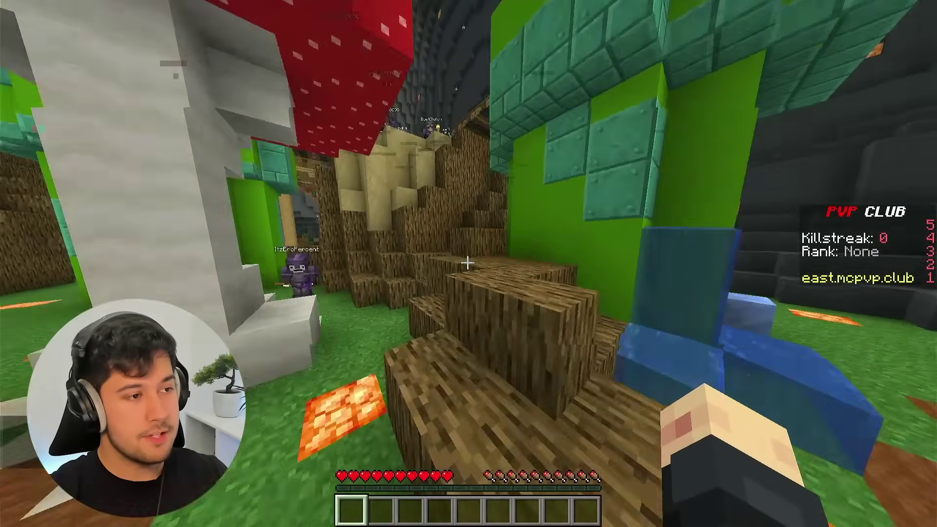
key(w)
key(space)
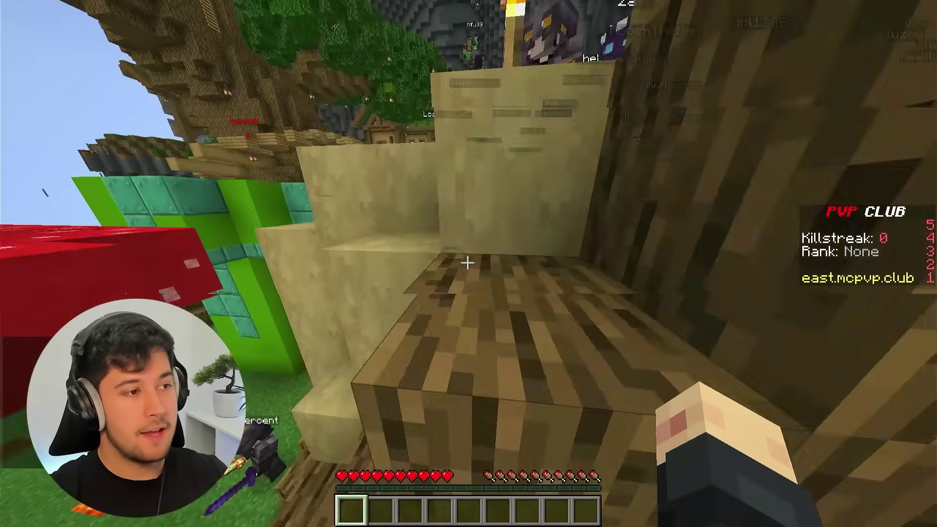
key(w)
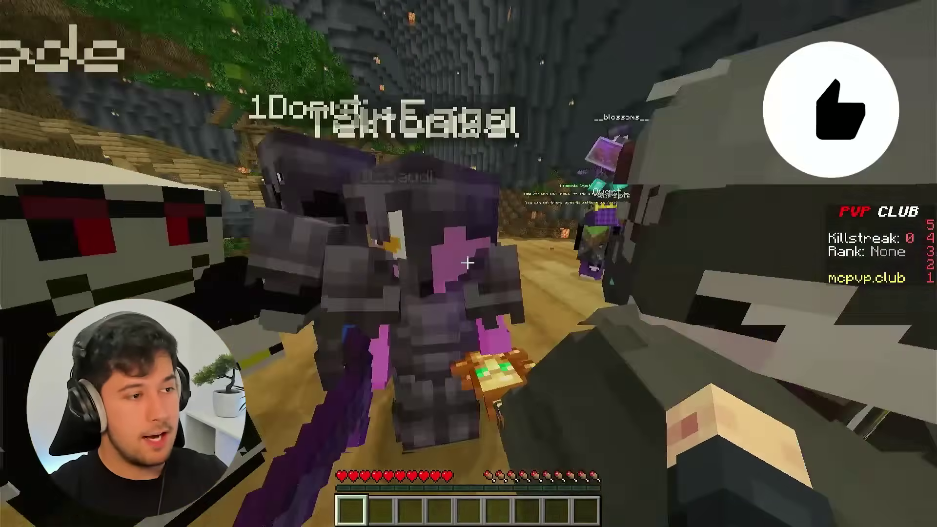
key(w)
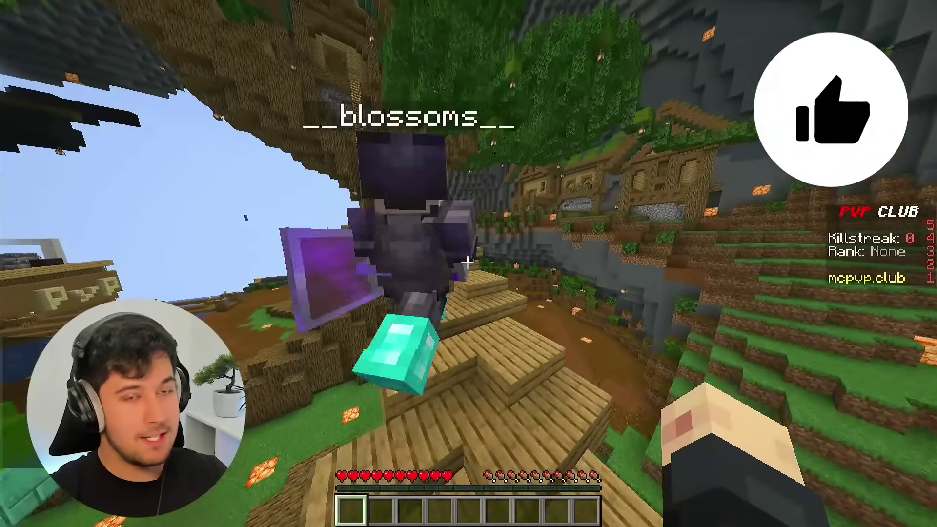